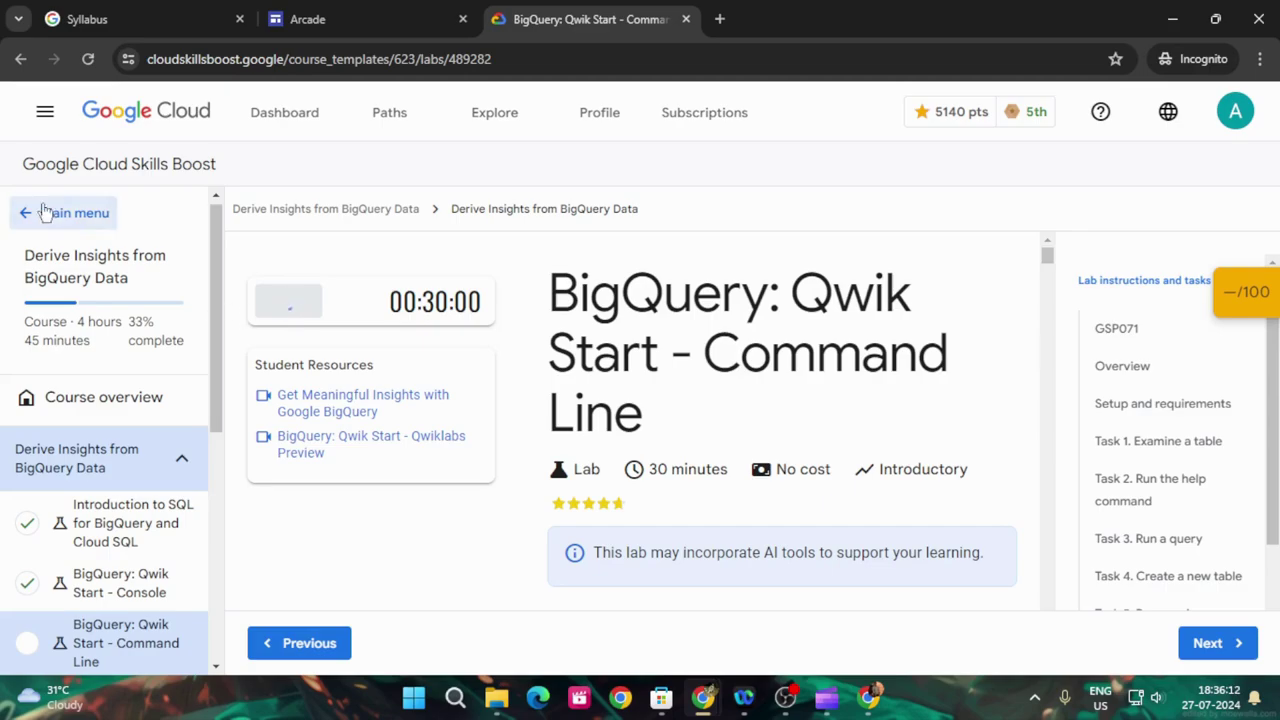
- Start the lab timer and open the lab's Google Cloud console
{"action": "left_click", "coordinate": [29, 212]}
{"action": "left_click", "coordinate": [588, 211]}
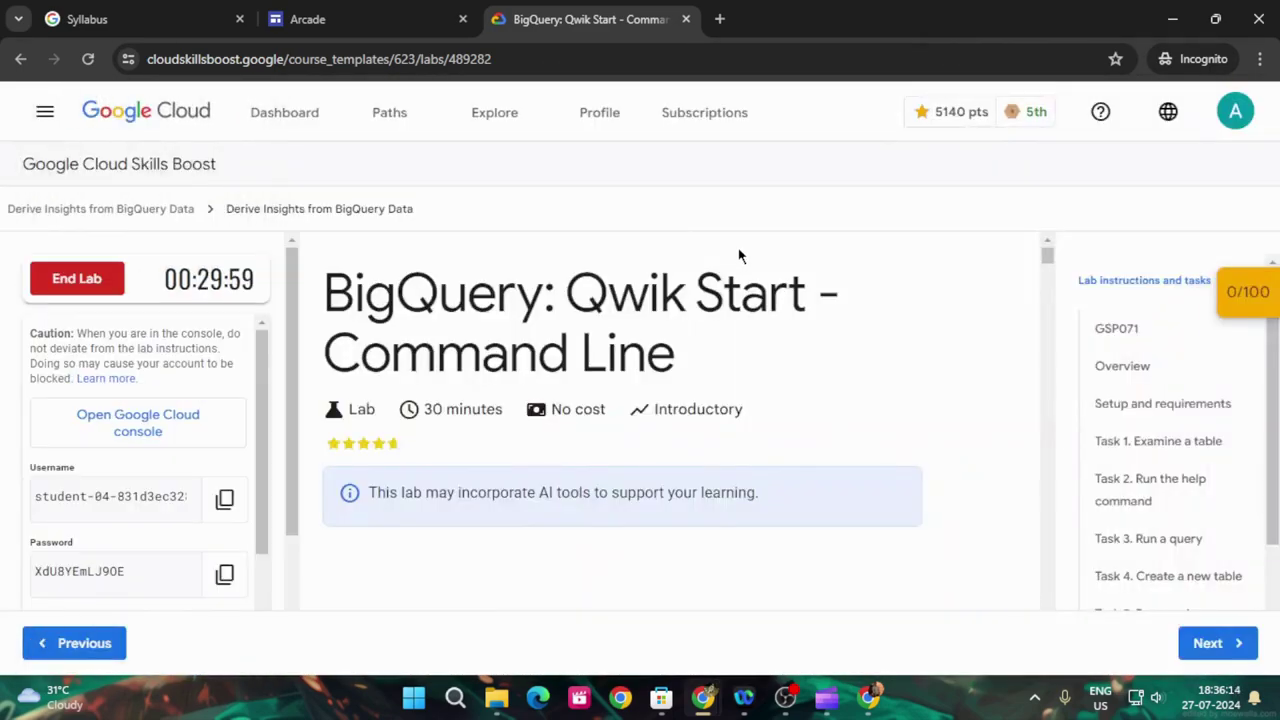
{"action": "left_click", "coordinate": [150, 427]}
- Sign in with the lab's student email and password, and acknowledge the new-account notice
{"action": "left_click", "coordinate": [786, 405]}
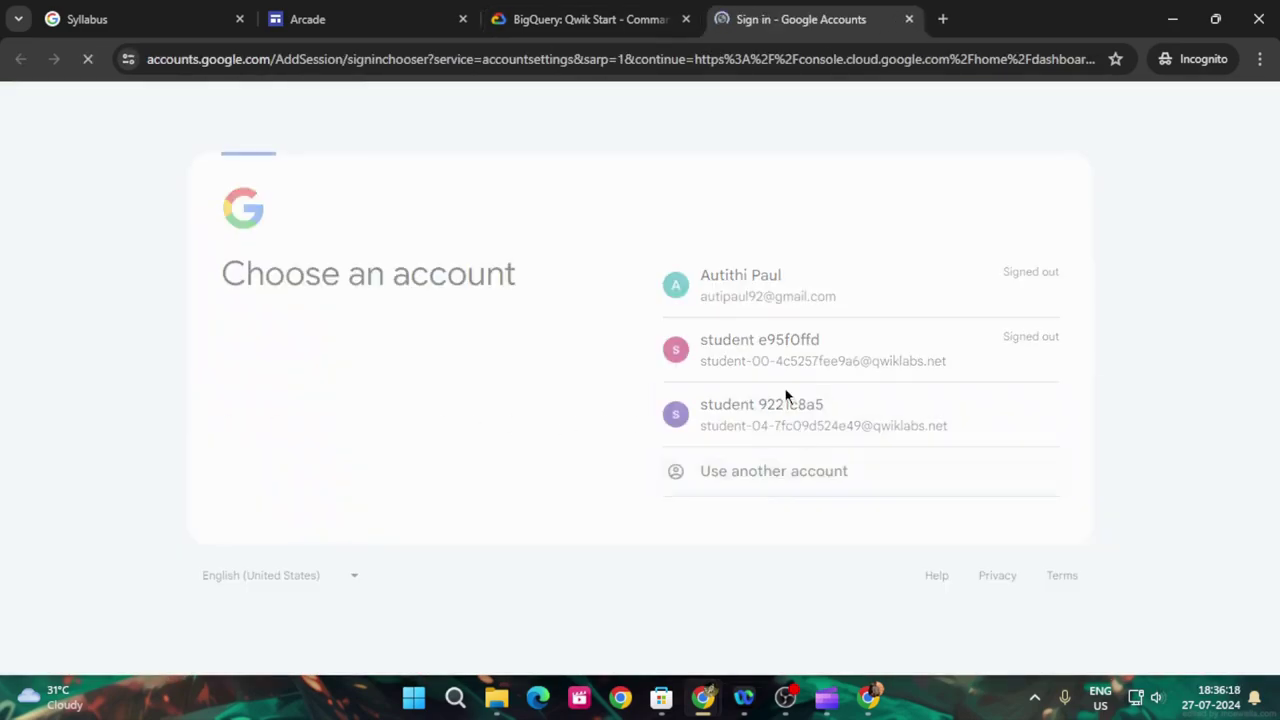
{"action": "left_click", "coordinate": [590, 19]}
{"action": "left_click", "coordinate": [224, 573]}
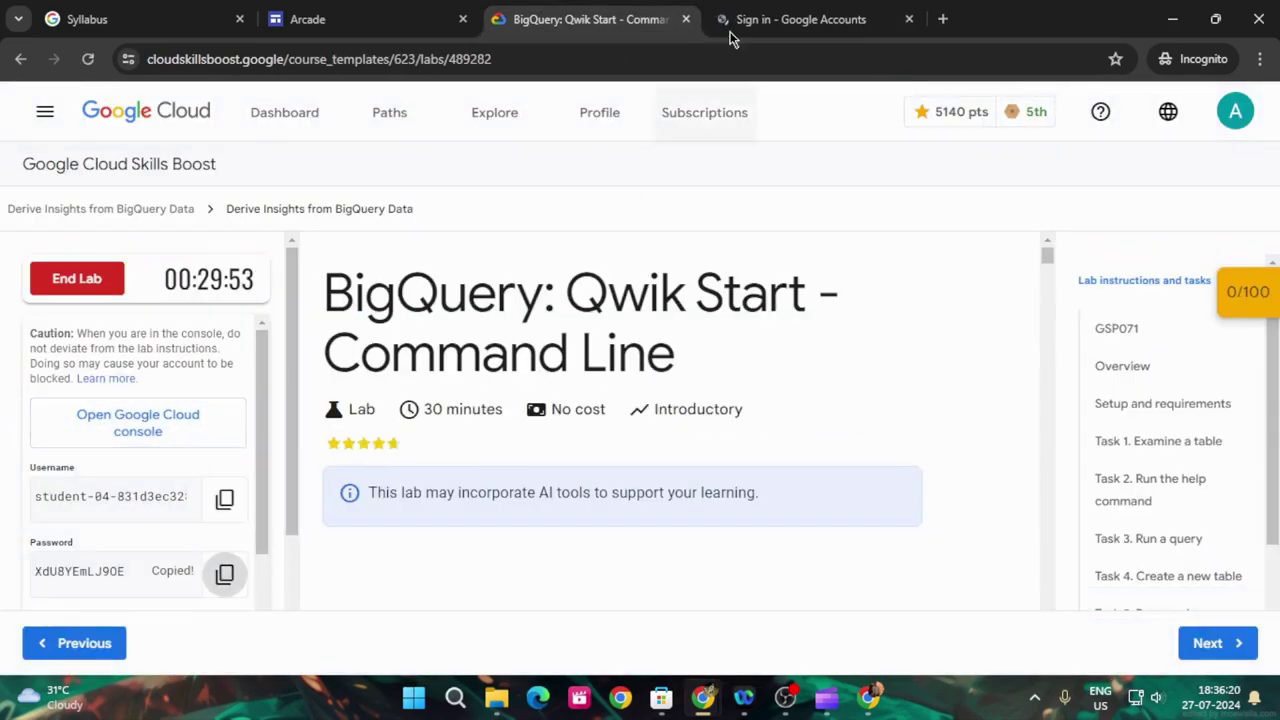
{"action": "left_click", "coordinate": [730, 30]}
{"action": "left_click", "coordinate": [1007, 484]}
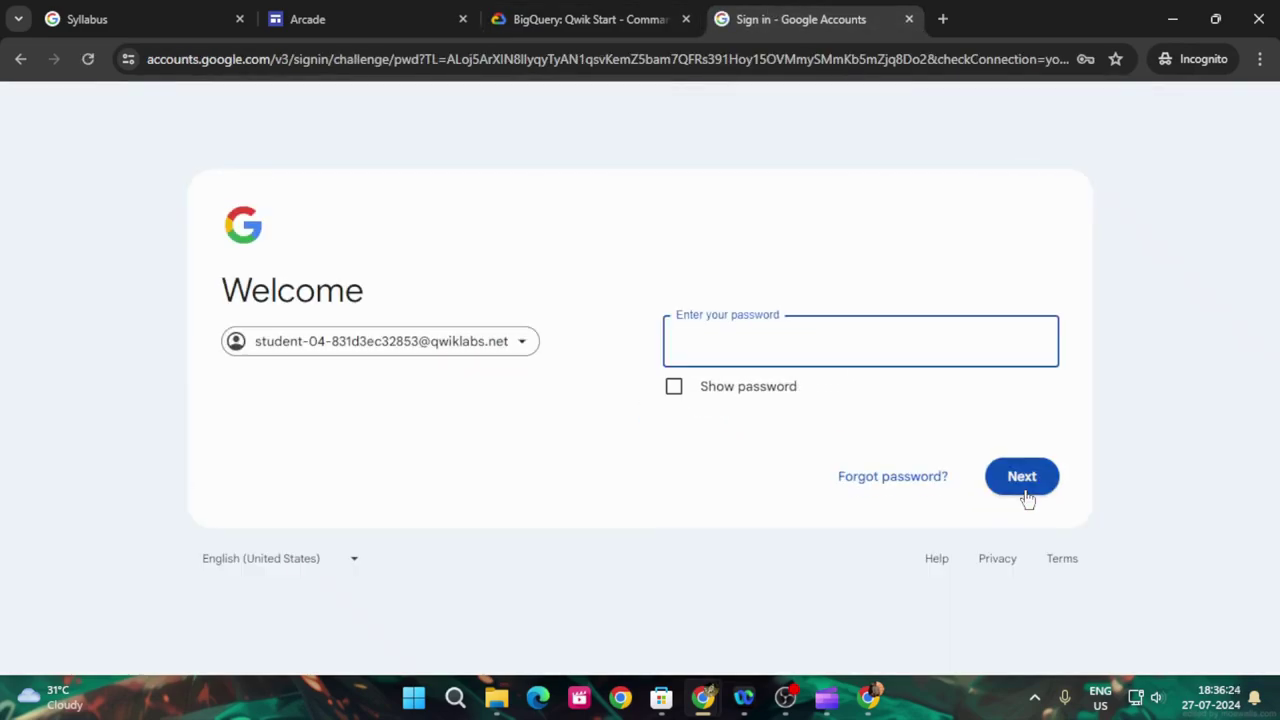
{"action": "left_click", "coordinate": [1044, 493]}
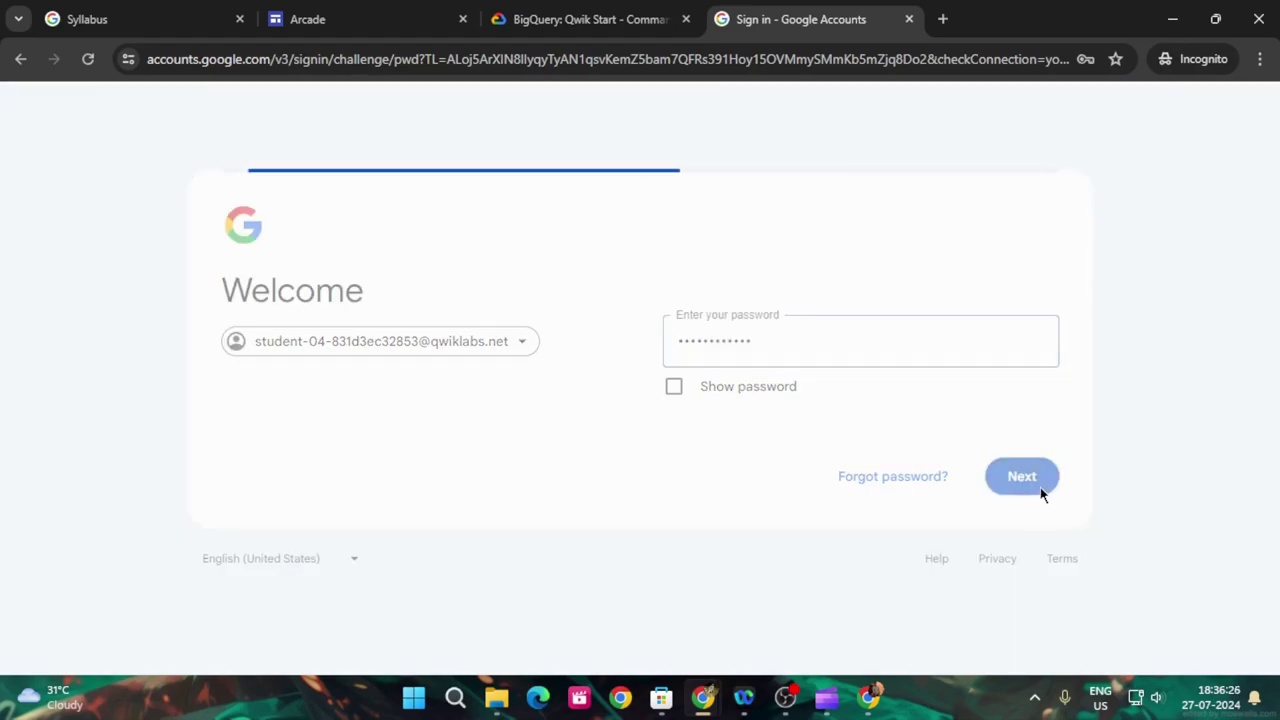
{"action": "left_click", "coordinate": [829, 606]}
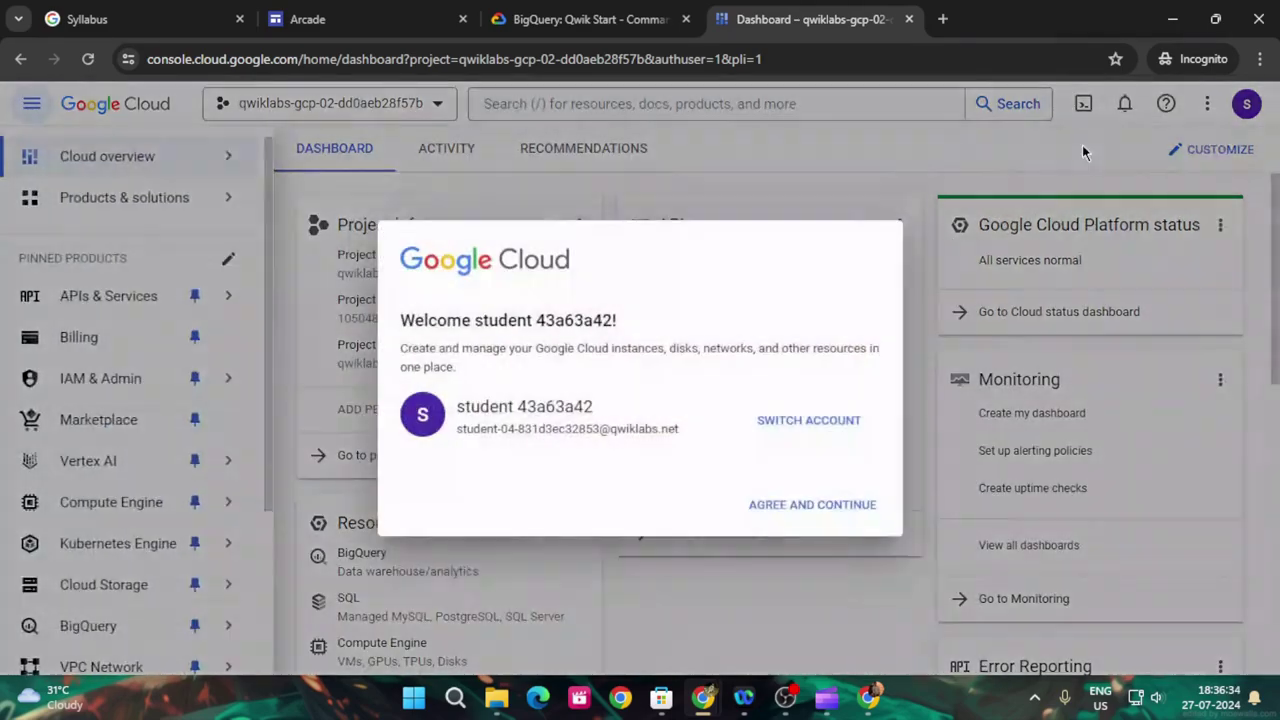
- Accept the Google Cloud terms of service and activate Cloud Shell, confirming with Continue
{"action": "left_click", "coordinate": [812, 604]}
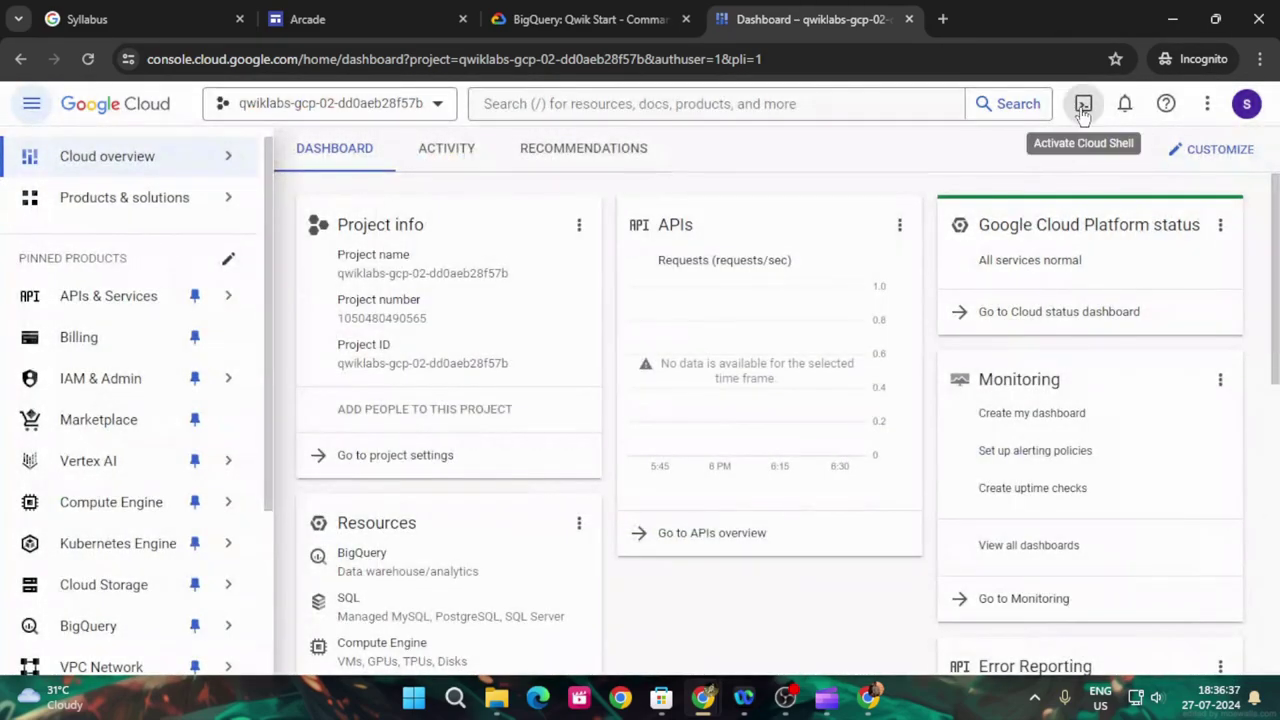
{"action": "left_click", "coordinate": [1083, 104]}
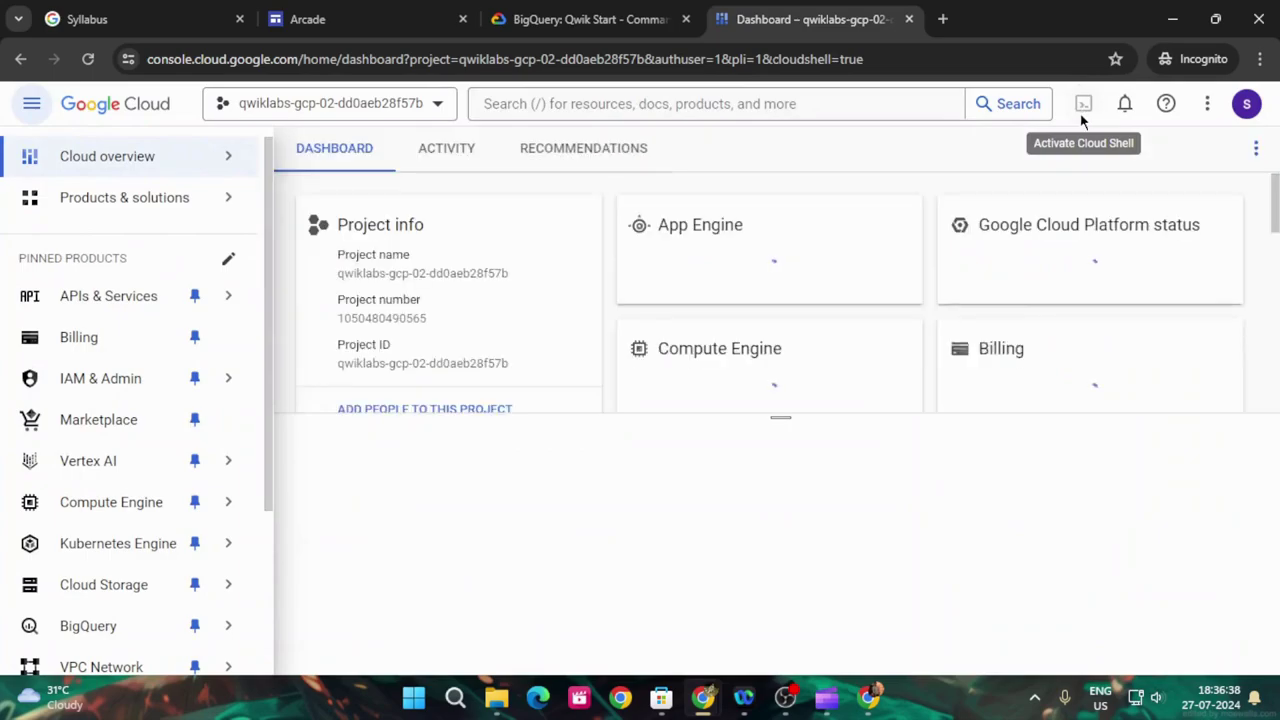
{"action": "left_click", "coordinate": [560, 19]}
{"action": "scroll", "coordinate": [591, 522], "scroll_direction": "down", "scroll_amount": 3}
{"action": "scroll", "coordinate": [591, 522], "scroll_direction": "down", "scroll_amount": 4}
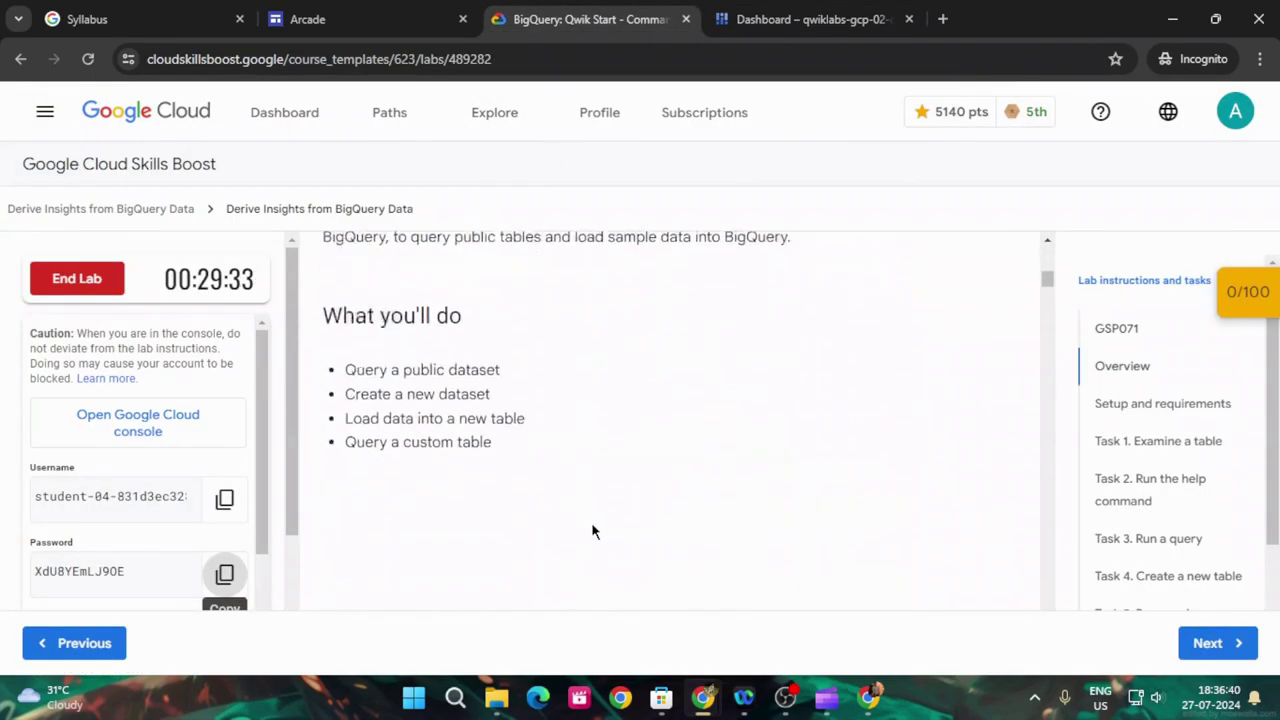
{"action": "scroll", "coordinate": [591, 522], "scroll_direction": "down", "scroll_amount": 5}
{"action": "scroll", "coordinate": [592, 528], "scroll_direction": "down", "scroll_amount": 5}
{"action": "scroll", "coordinate": [637, 508], "scroll_direction": "down", "scroll_amount": 5}
{"action": "scroll", "coordinate": [737, 500], "scroll_direction": "down", "scroll_amount": 5}
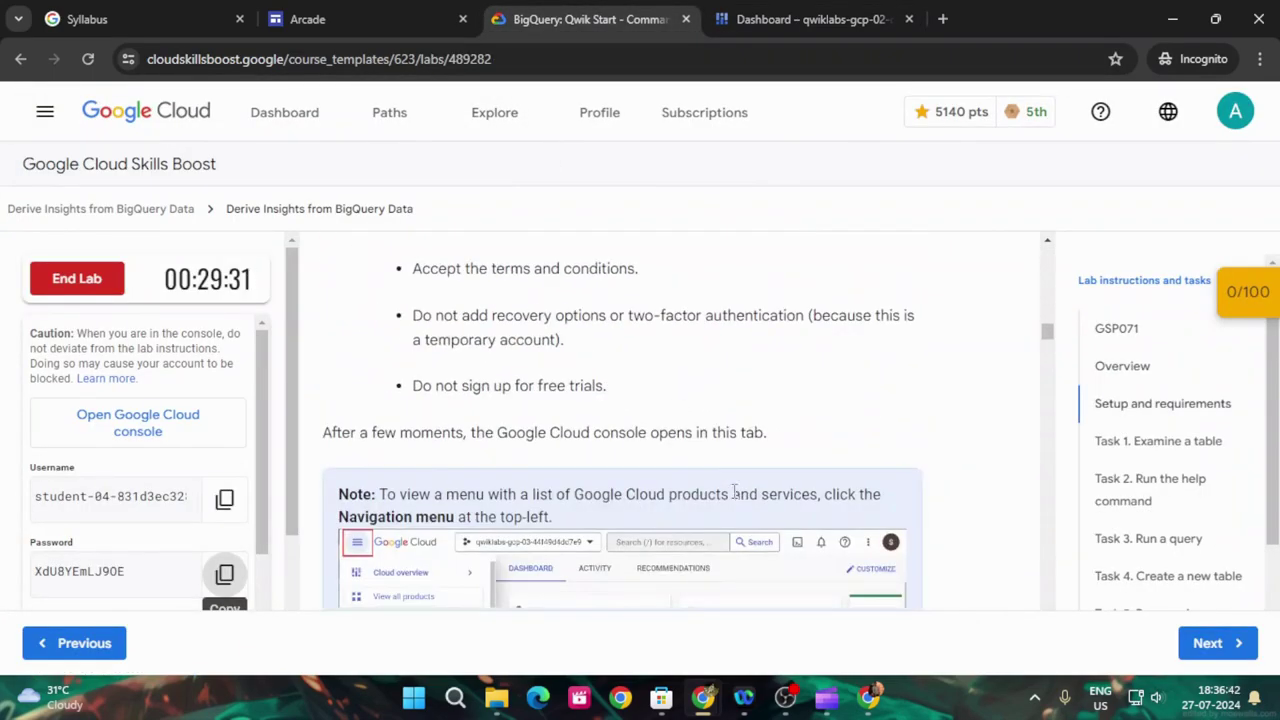
{"action": "scroll", "coordinate": [750, 497], "scroll_direction": "down", "scroll_amount": 5}
{"action": "scroll", "coordinate": [750, 497], "scroll_direction": "down", "scroll_amount": 3}
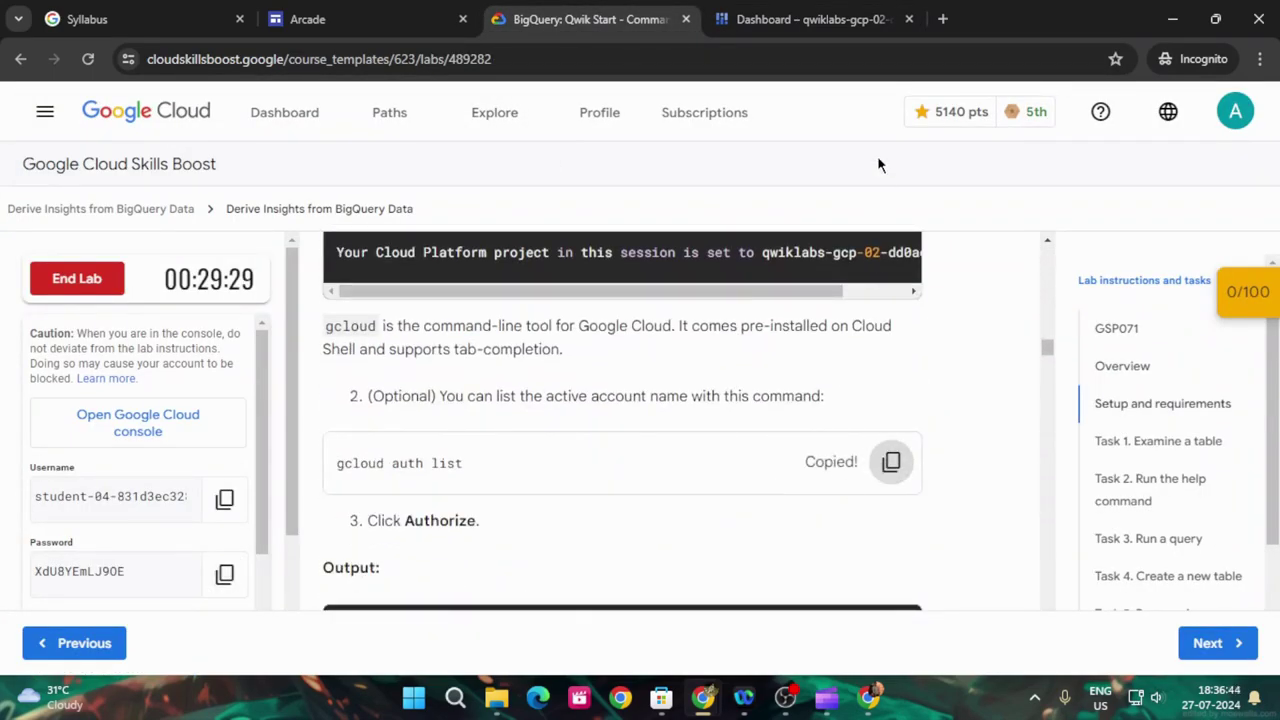
{"action": "left_click", "coordinate": [850, 19]}
{"action": "left_click", "coordinate": [1040, 628]}
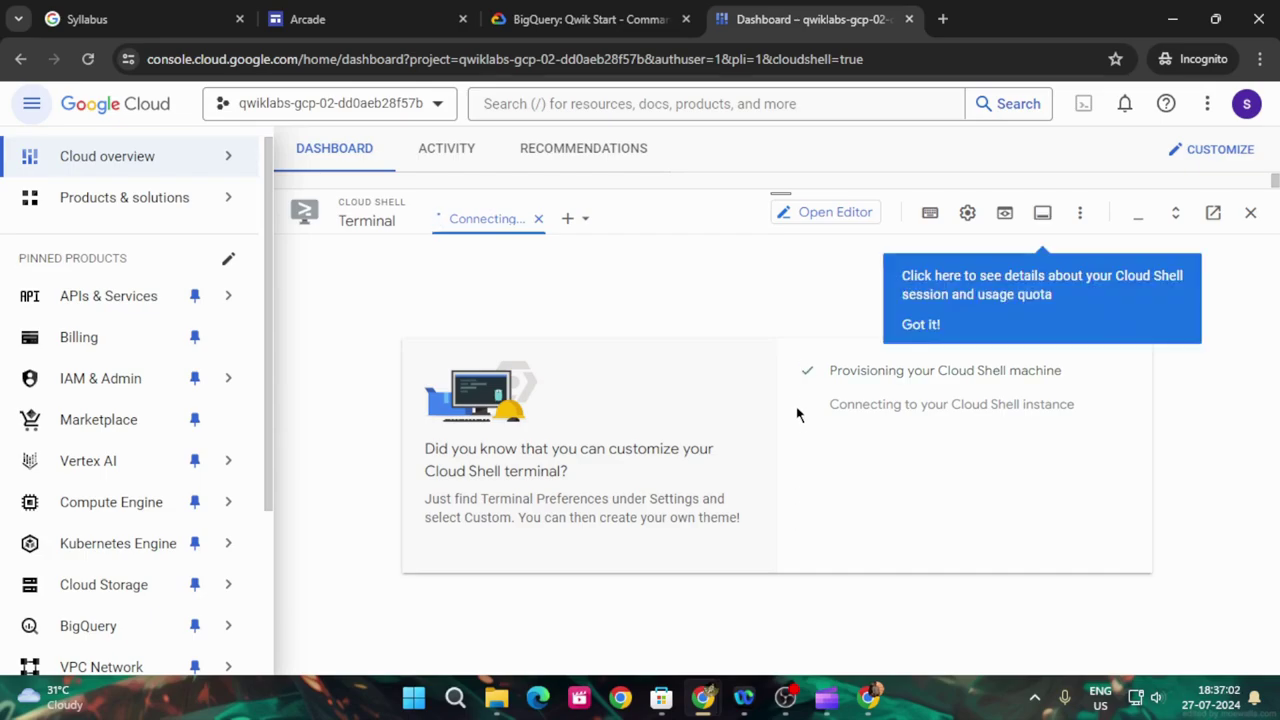
- Run gcloud auth list and authorize Cloud Shell to list the active account
{"action": "left_click", "coordinate": [908, 330]}
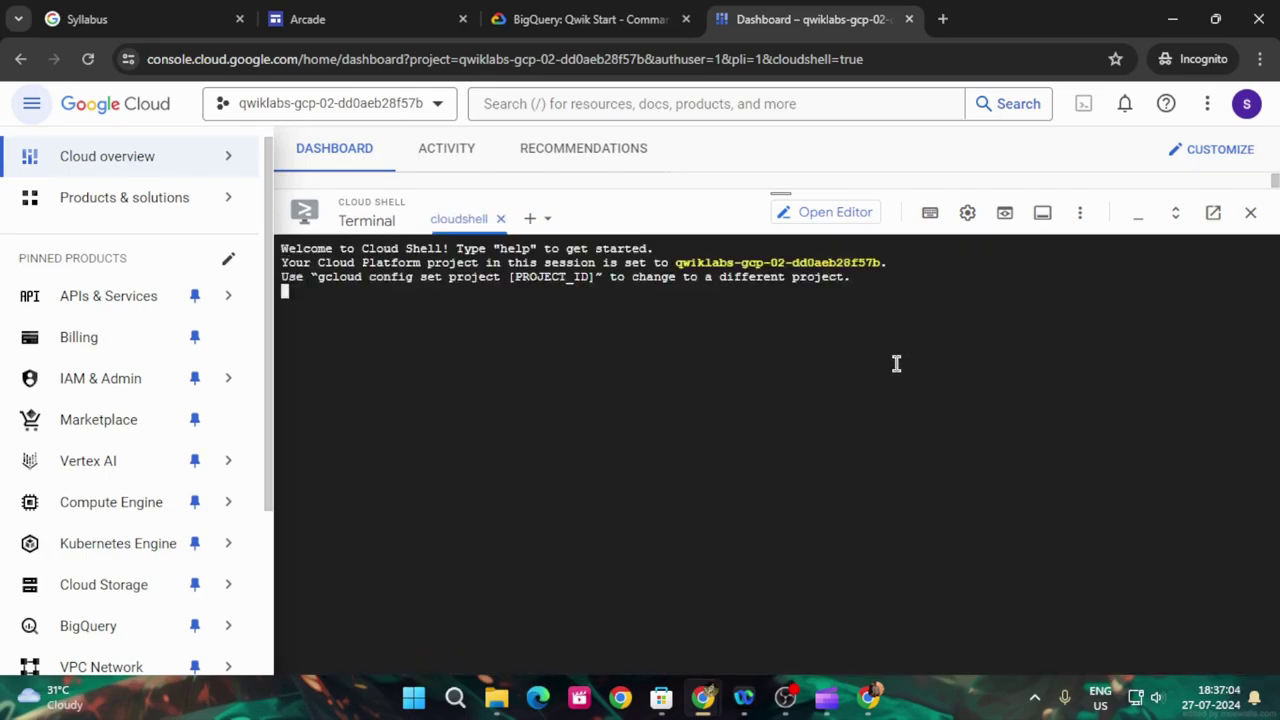
{"action": "key", "text": "ctrl+v"}
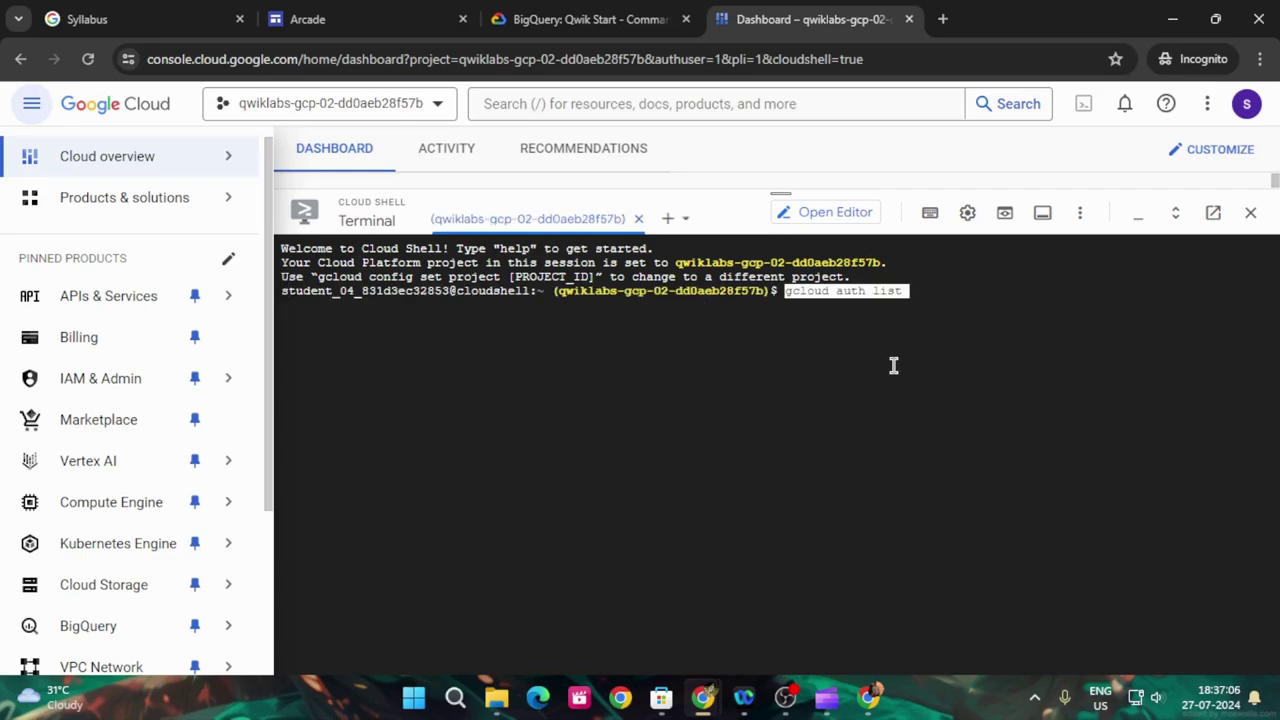
{"action": "key", "text": "Return"}
{"action": "left_click", "coordinate": [955, 518]}
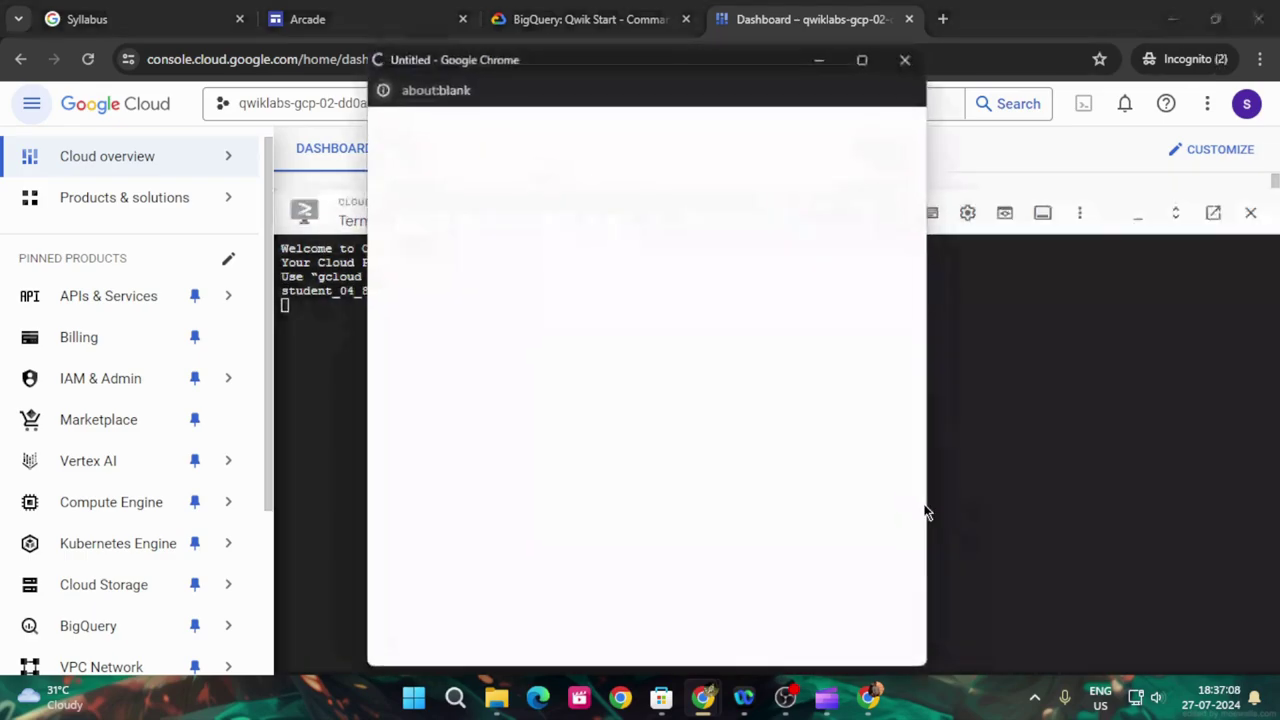
- Run gcloud config list project to show the project ID
{"action": "left_click", "coordinate": [586, 20]}
{"action": "scroll", "coordinate": [793, 543], "scroll_direction": "down", "scroll_amount": 1}
{"action": "scroll", "coordinate": [793, 543], "scroll_direction": "down", "scroll_amount": 3}
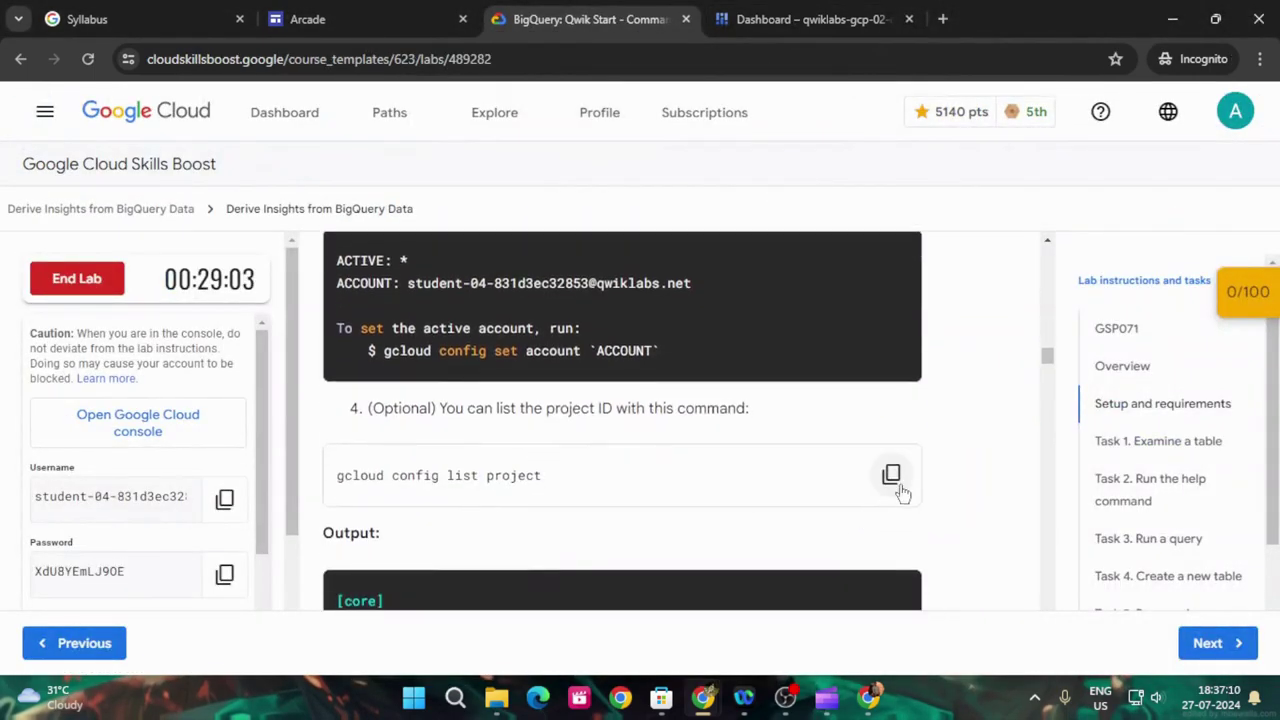
{"action": "left_click", "coordinate": [845, 10]}
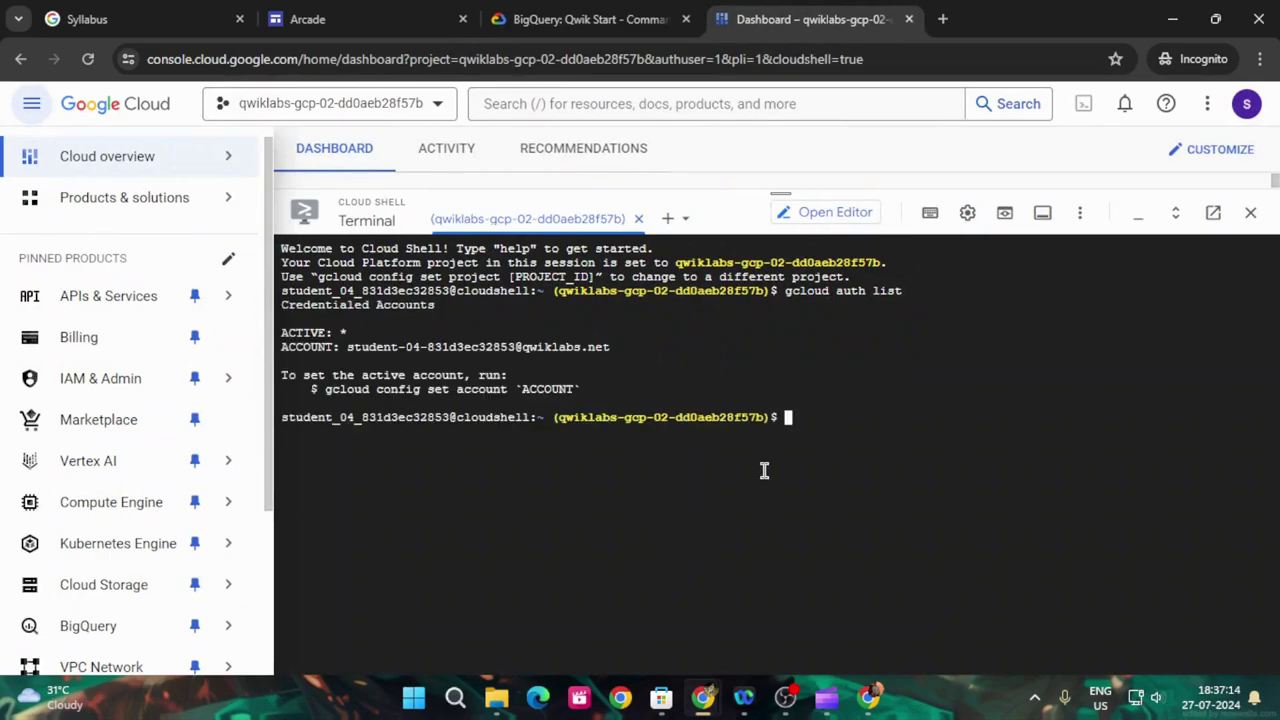
{"action": "type", "text": "gcloud config list project"}
{"action": "key", "text": "Return"}
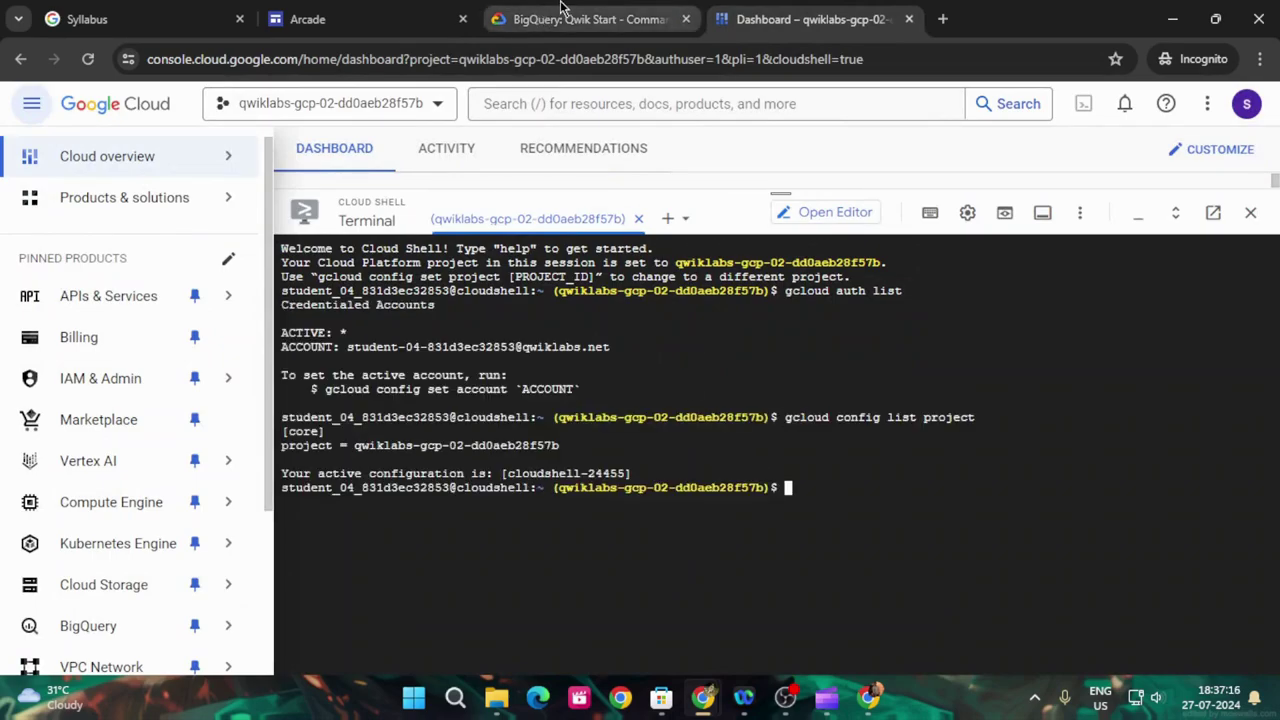
- Run bq show bigquery-public-data:samples.shakespeare to display the table's details
{"action": "left_click", "coordinate": [561, 8]}
{"action": "scroll", "coordinate": [709, 466], "scroll_direction": "down", "scroll_amount": 5}
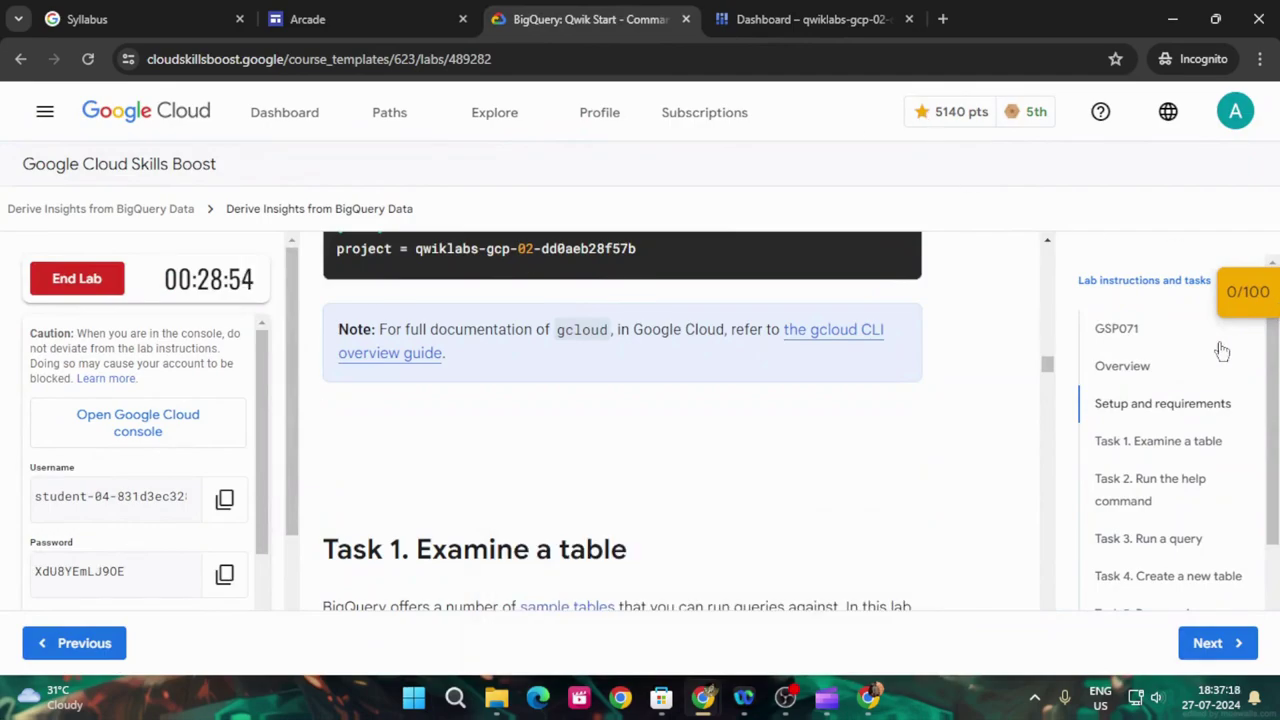
{"action": "scroll", "coordinate": [966, 424], "scroll_direction": "down", "scroll_amount": 4}
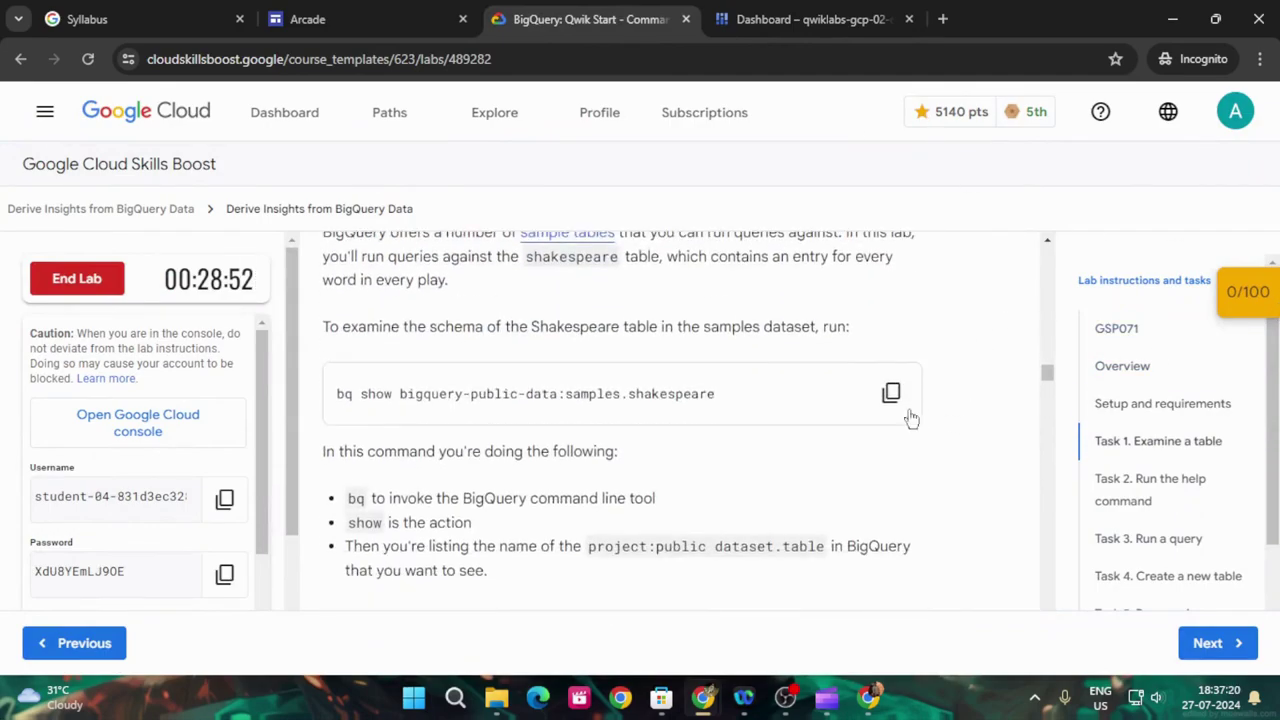
{"action": "left_click", "coordinate": [891, 393]}
{"action": "left_click", "coordinate": [810, 19]}
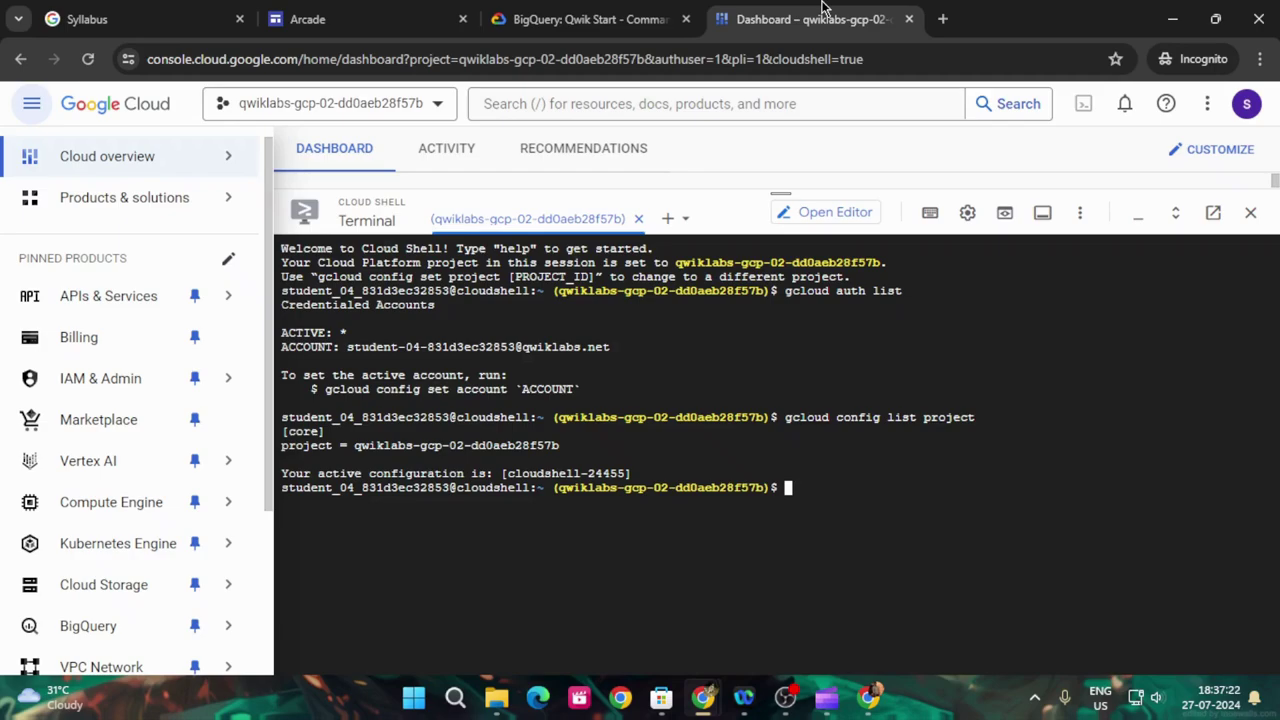
{"action": "key", "text": "ctrl+v"}
{"action": "key", "text": "Return"}
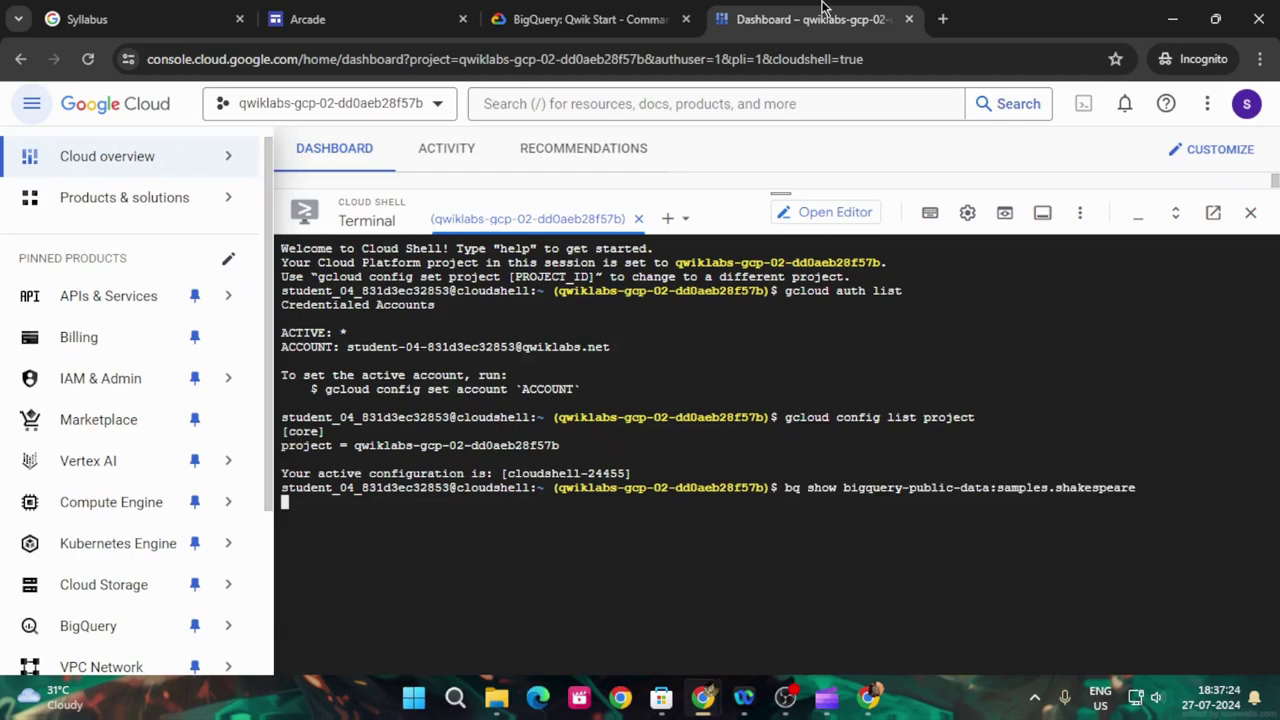
- Run the bq help command for queries in Cloud Shell
{"action": "left_click", "coordinate": [655, 12]}
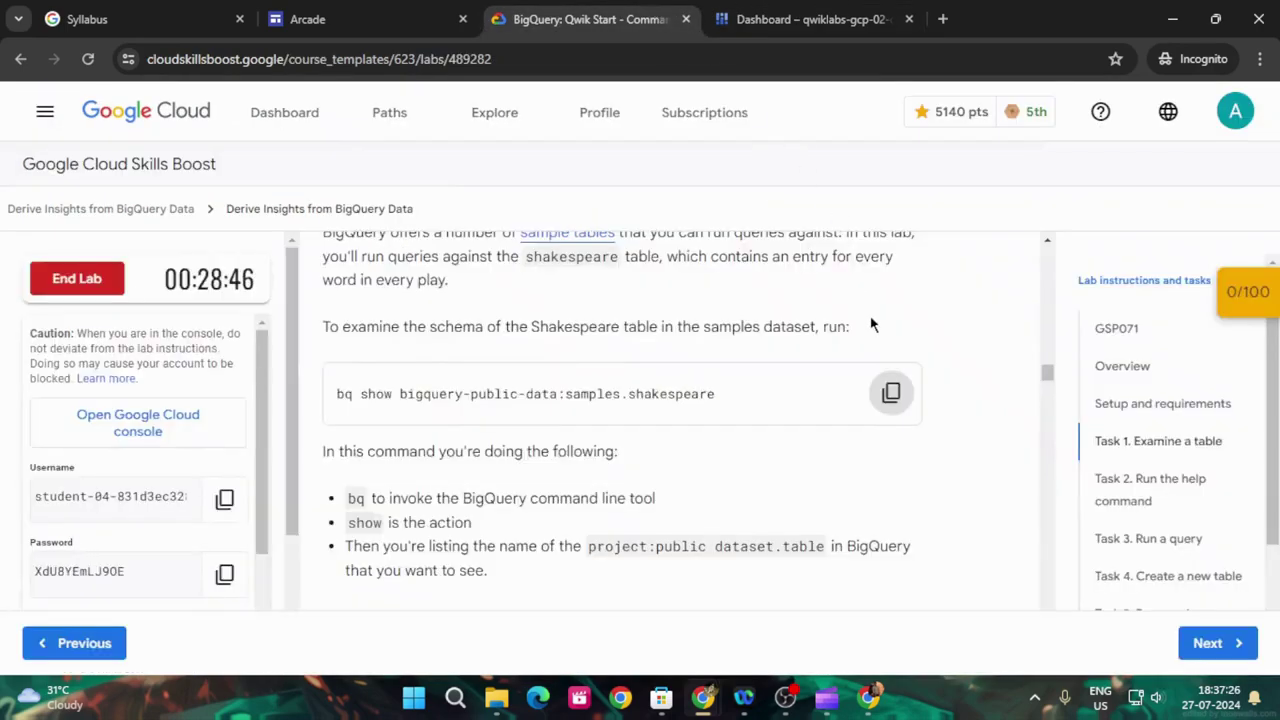
{"action": "scroll", "coordinate": [887, 377], "scroll_direction": "down", "scroll_amount": 1}
{"action": "scroll", "coordinate": [887, 377], "scroll_direction": "down", "scroll_amount": 5}
{"action": "scroll", "coordinate": [887, 377], "scroll_direction": "down", "scroll_amount": 3}
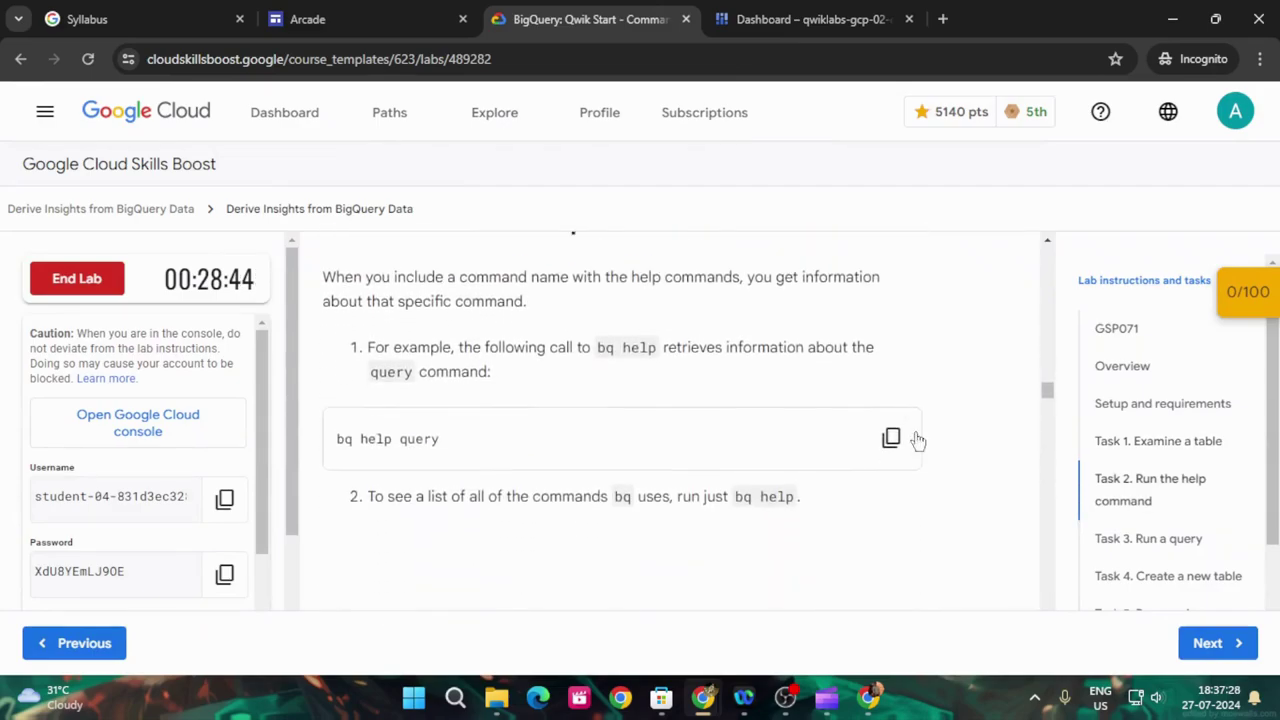
{"action": "left_click", "coordinate": [790, 12]}
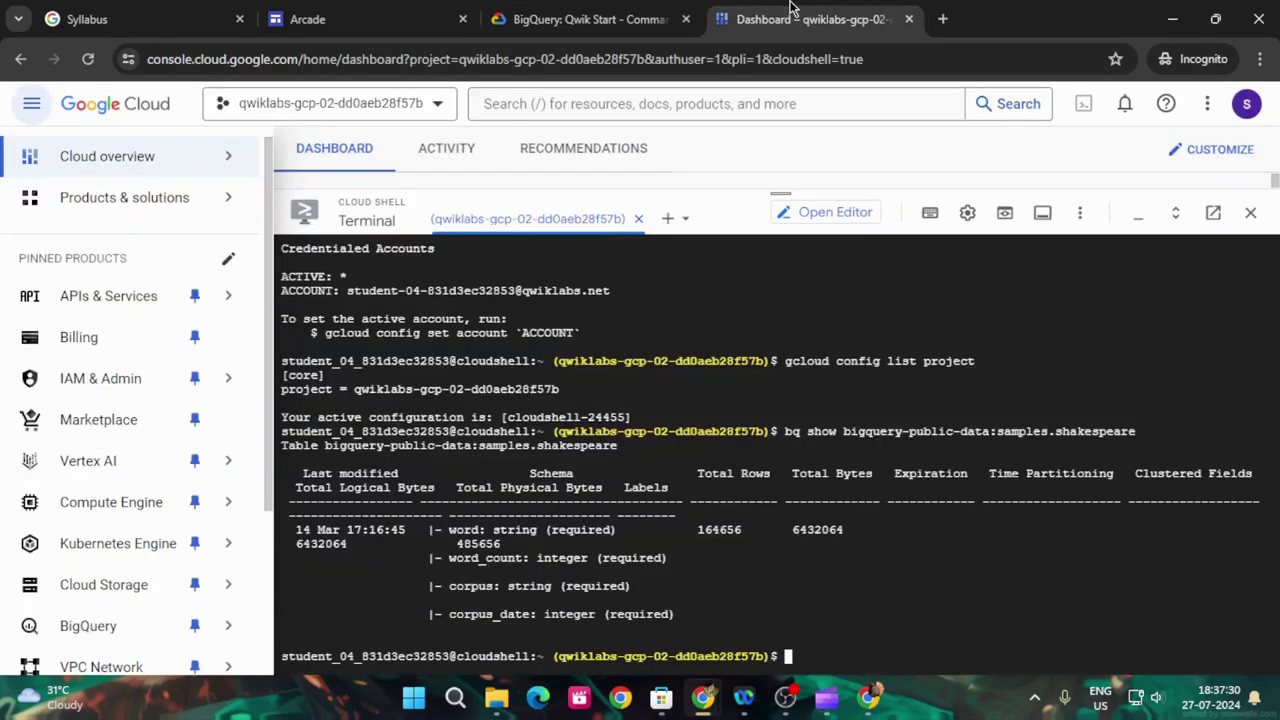
{"action": "key", "text": "Return"}
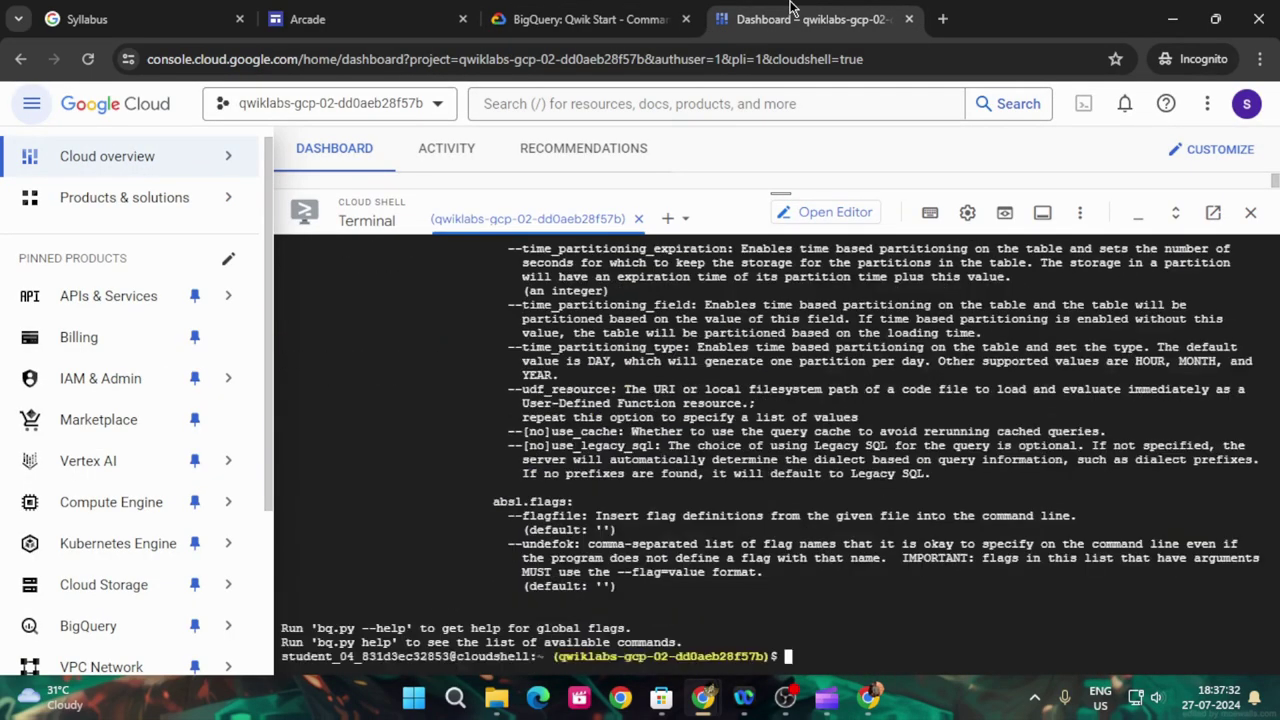
- Enter the bq query counting %raisin% words in the Shakespeare sample
{"action": "left_click", "coordinate": [609, 10]}
{"action": "scroll", "coordinate": [849, 457], "scroll_direction": "down", "scroll_amount": 1}
{"action": "scroll", "coordinate": [849, 457], "scroll_direction": "down", "scroll_amount": 3}
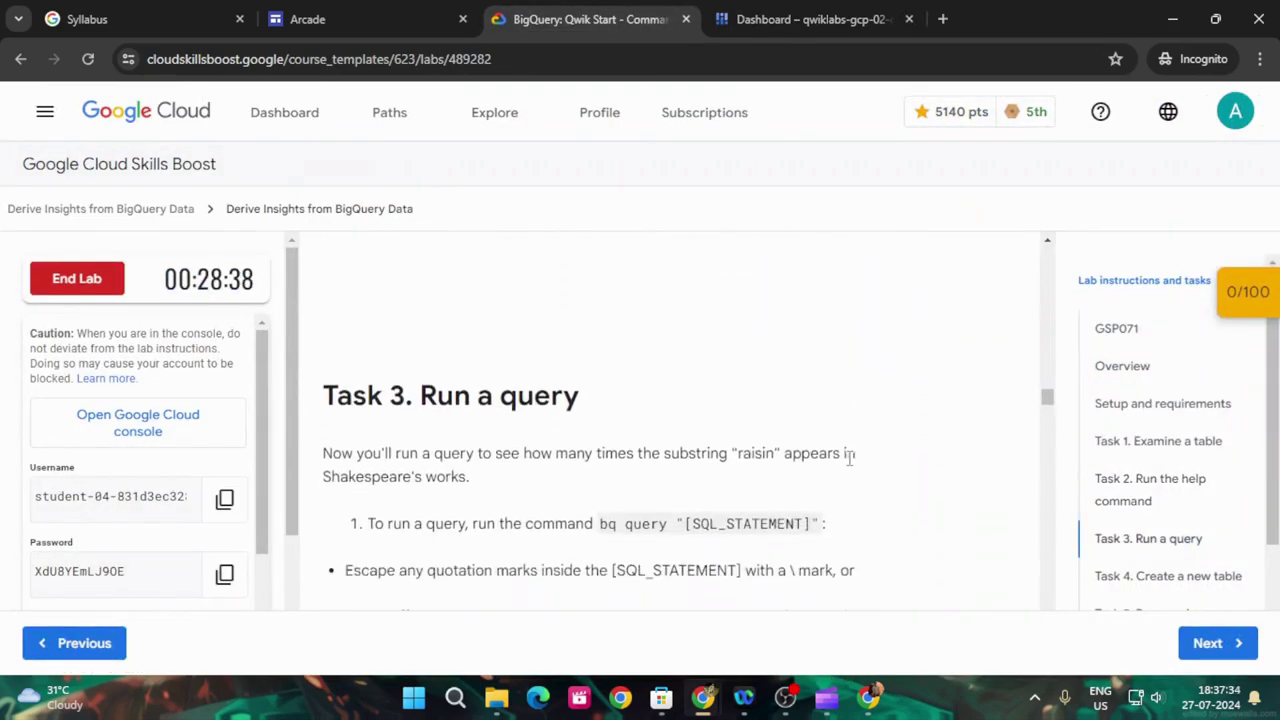
{"action": "scroll", "coordinate": [849, 457], "scroll_direction": "down", "scroll_amount": 2}
{"action": "scroll", "coordinate": [851, 466], "scroll_direction": "down", "scroll_amount": 1}
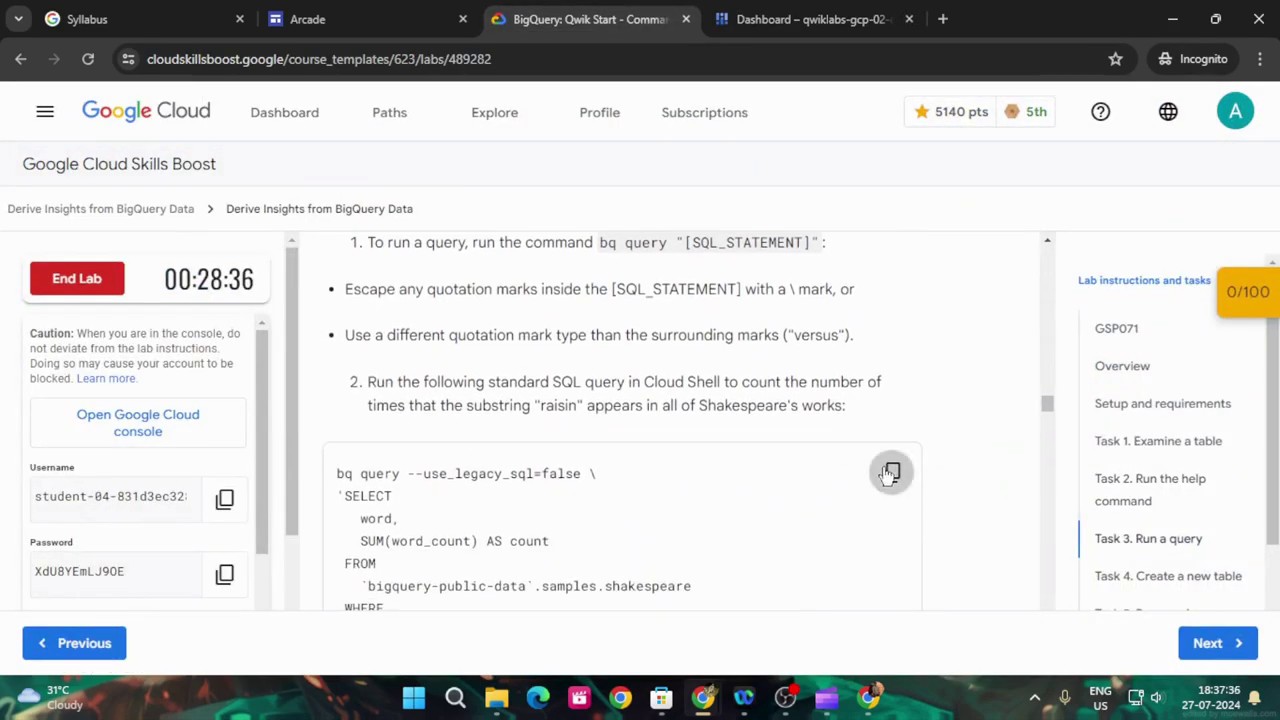
{"action": "left_click", "coordinate": [890, 473]}
{"action": "scroll", "coordinate": [893, 380], "scroll_direction": "down", "scroll_amount": 1}
{"action": "scroll", "coordinate": [893, 380], "scroll_direction": "down", "scroll_amount": 3}
{"action": "left_click", "coordinate": [848, 10]}
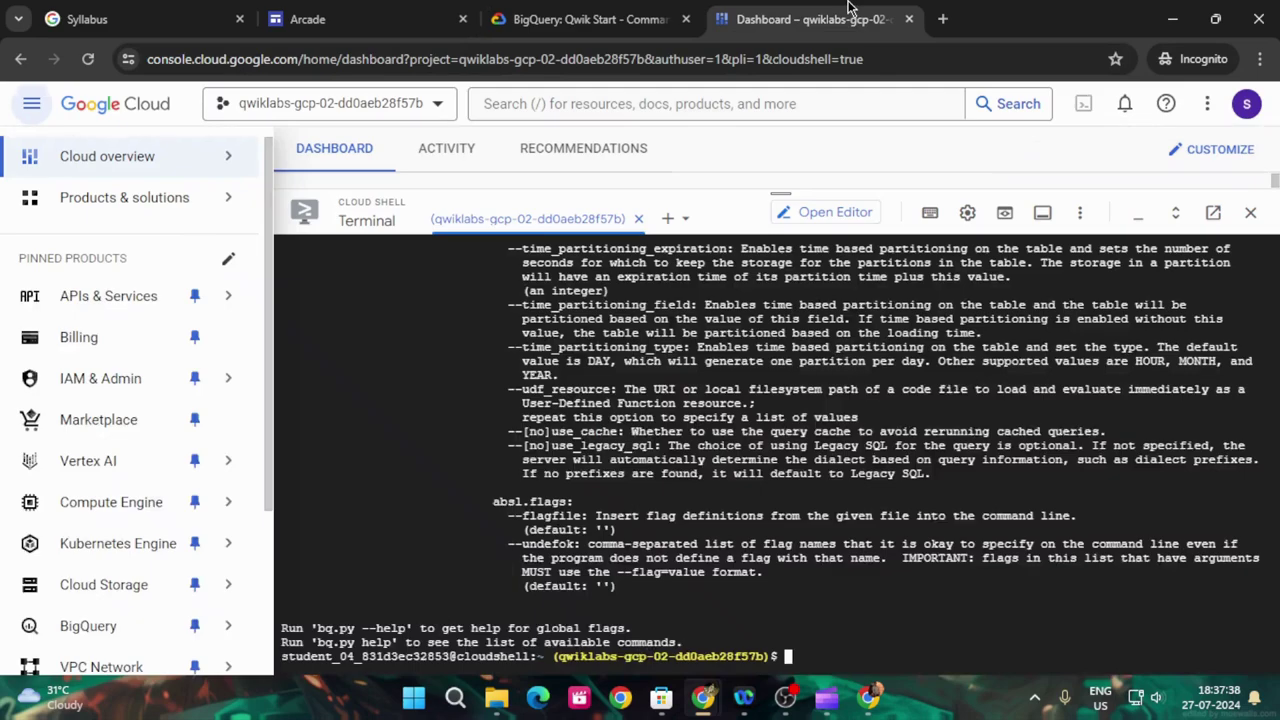
{"action": "key", "text": "ctrl+v"}
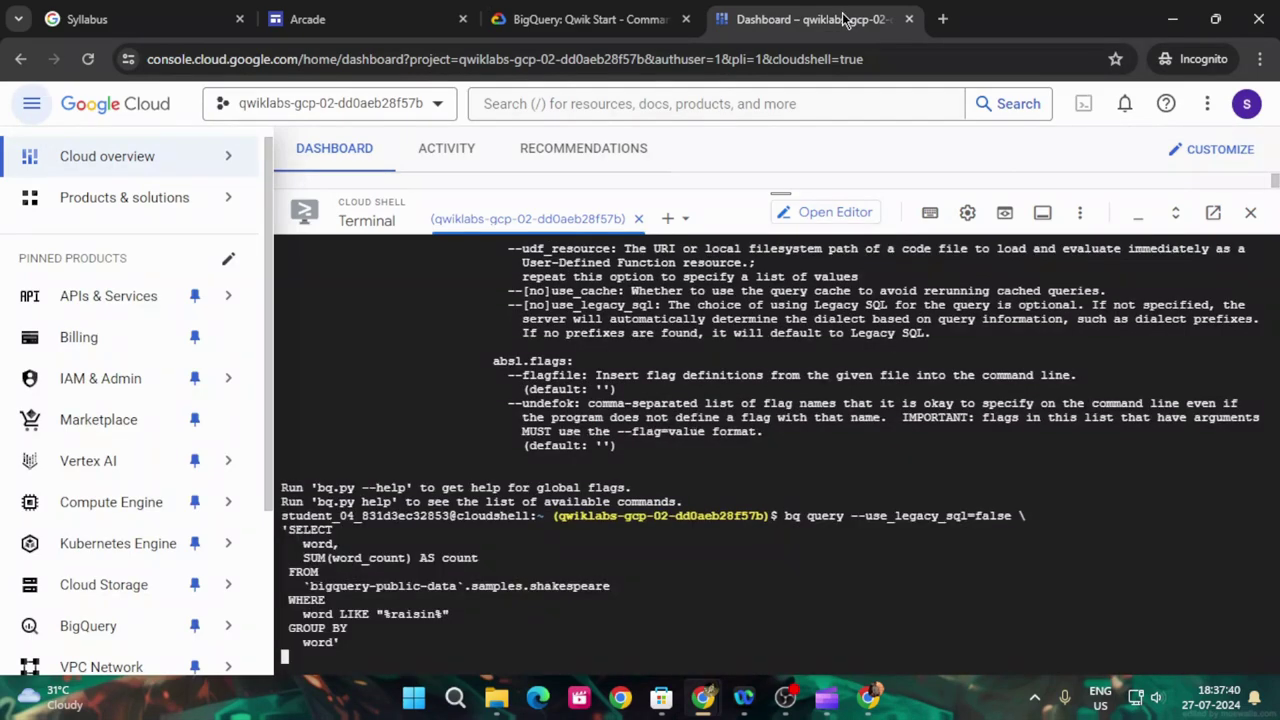
- Verify the Run a query task with Check my progress
{"action": "left_click", "coordinate": [597, 8]}
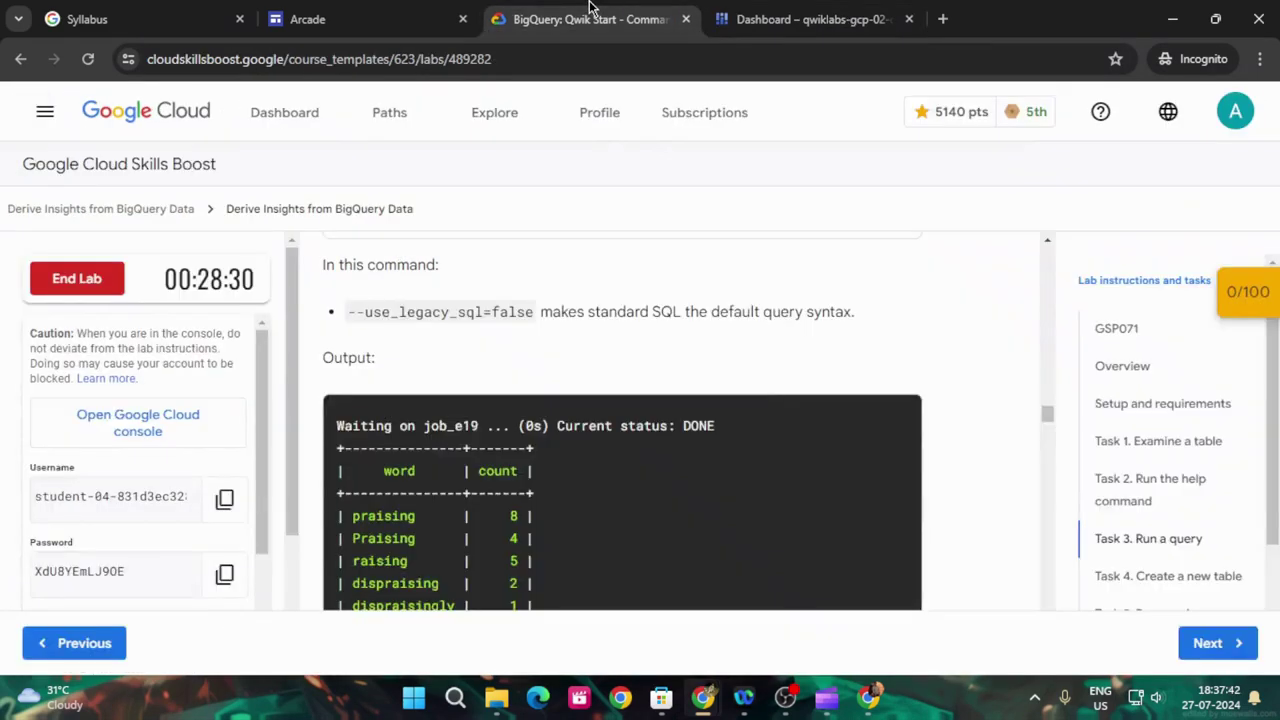
{"action": "scroll", "coordinate": [776, 416], "scroll_direction": "down", "scroll_amount": 1}
{"action": "scroll", "coordinate": [776, 416], "scroll_direction": "down", "scroll_amount": 4}
{"action": "left_click", "coordinate": [541, 505]}
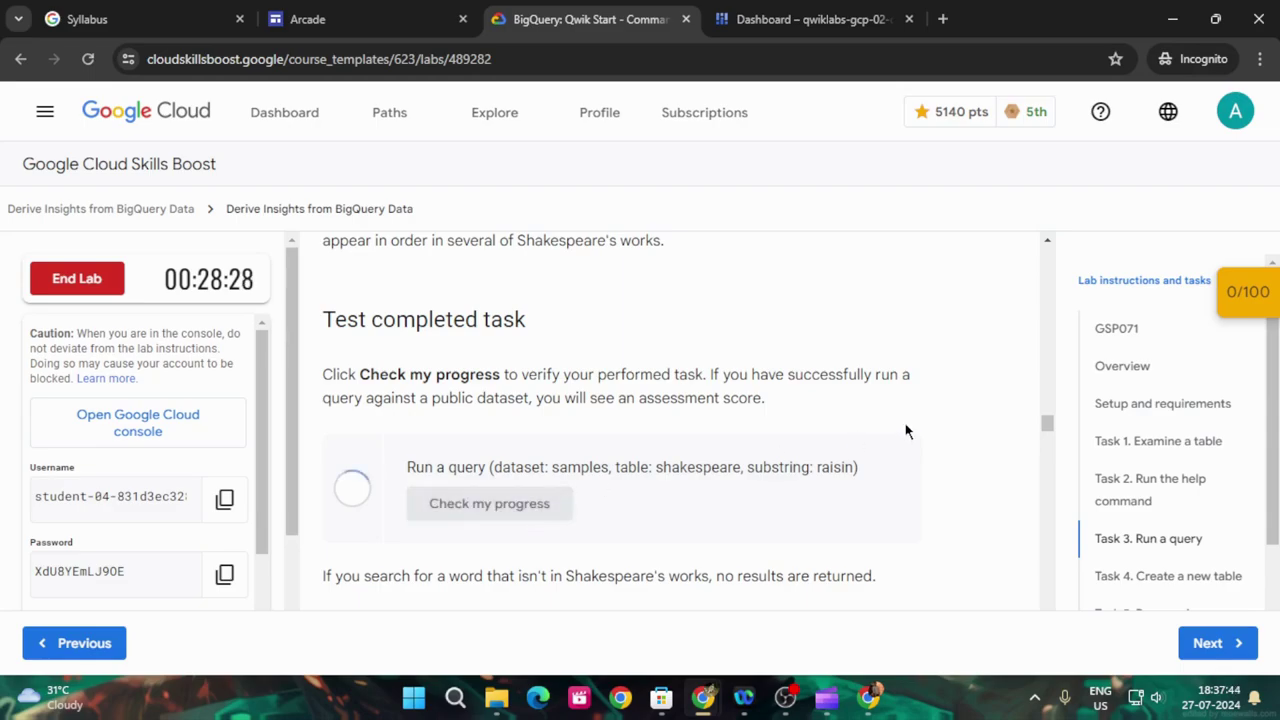
{"action": "left_click", "coordinate": [540, 505]}
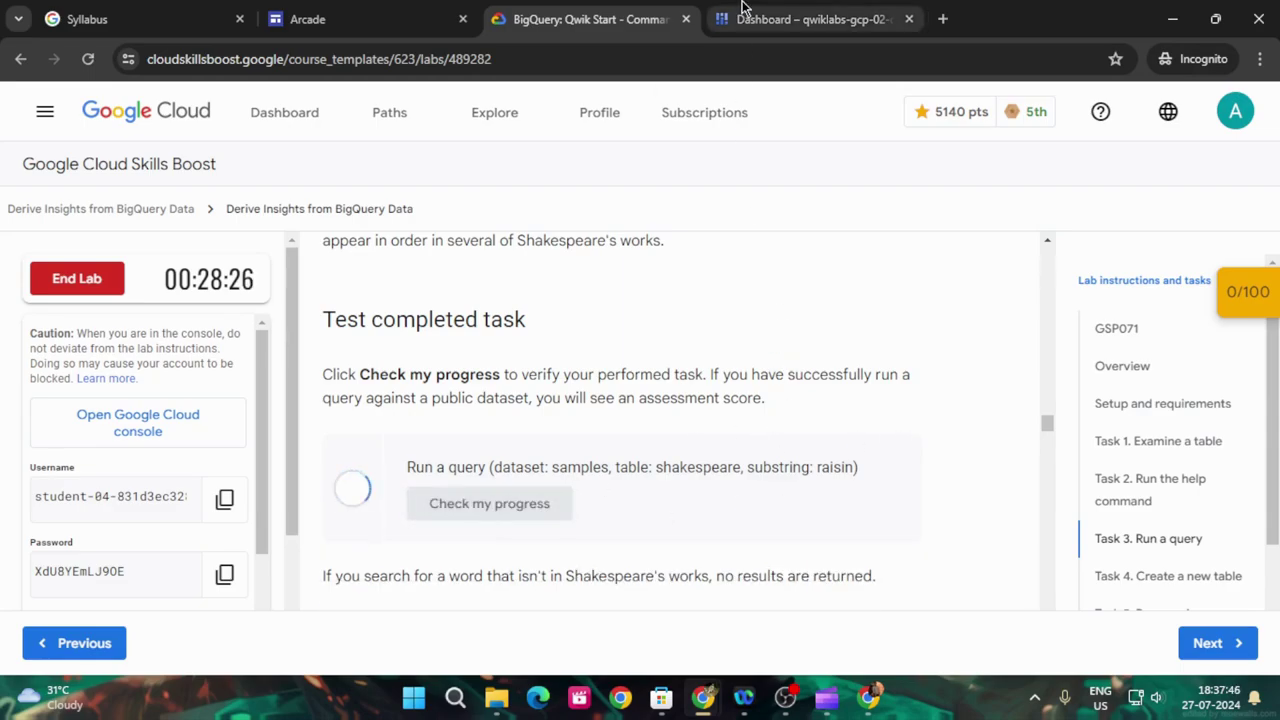
- Run the huzzah word query and verify that task's progress
{"action": "scroll", "coordinate": [879, 459], "scroll_direction": "down", "scroll_amount": 3}
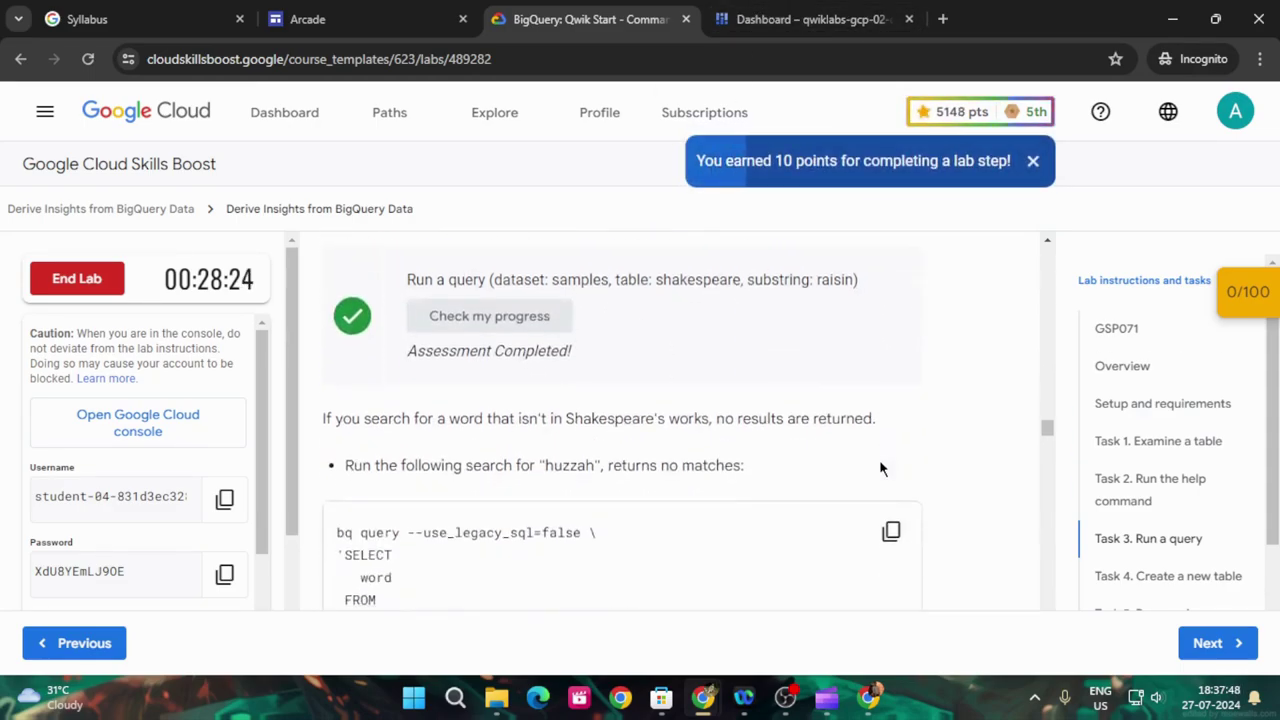
{"action": "left_click", "coordinate": [891, 344]}
{"action": "left_click", "coordinate": [883, 10]}
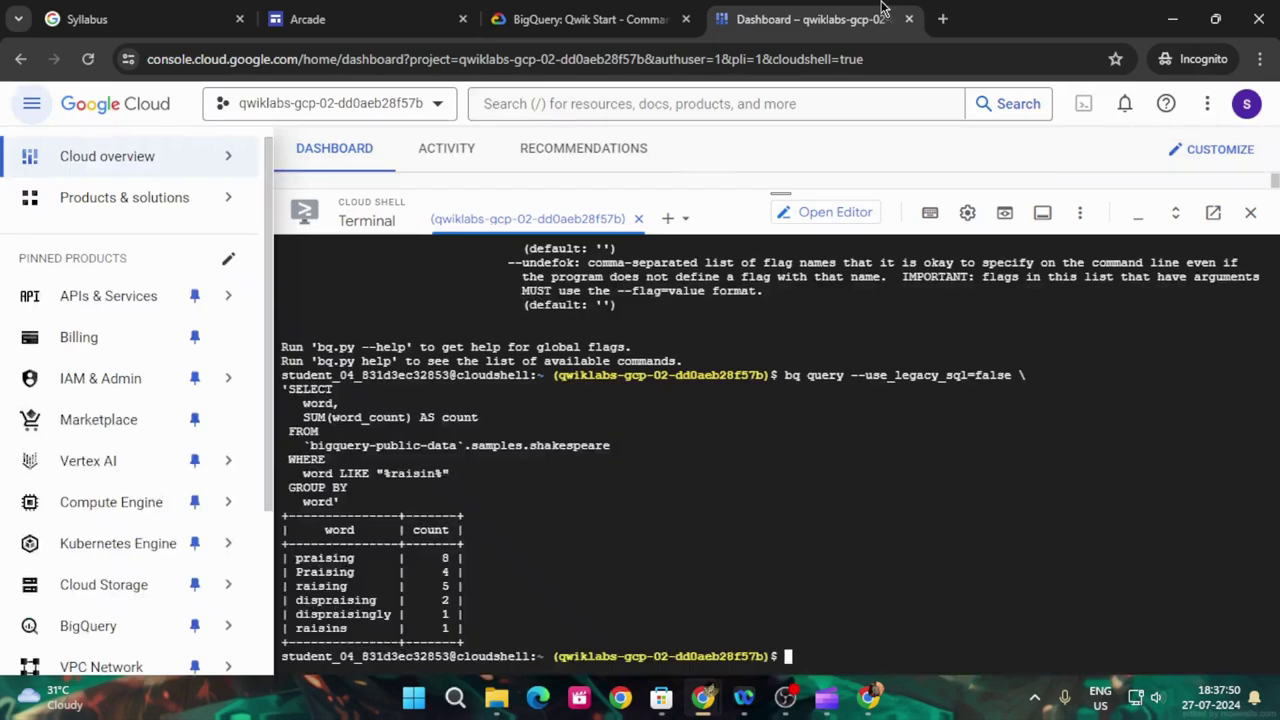
{"action": "key", "text": "ctrl+v"}
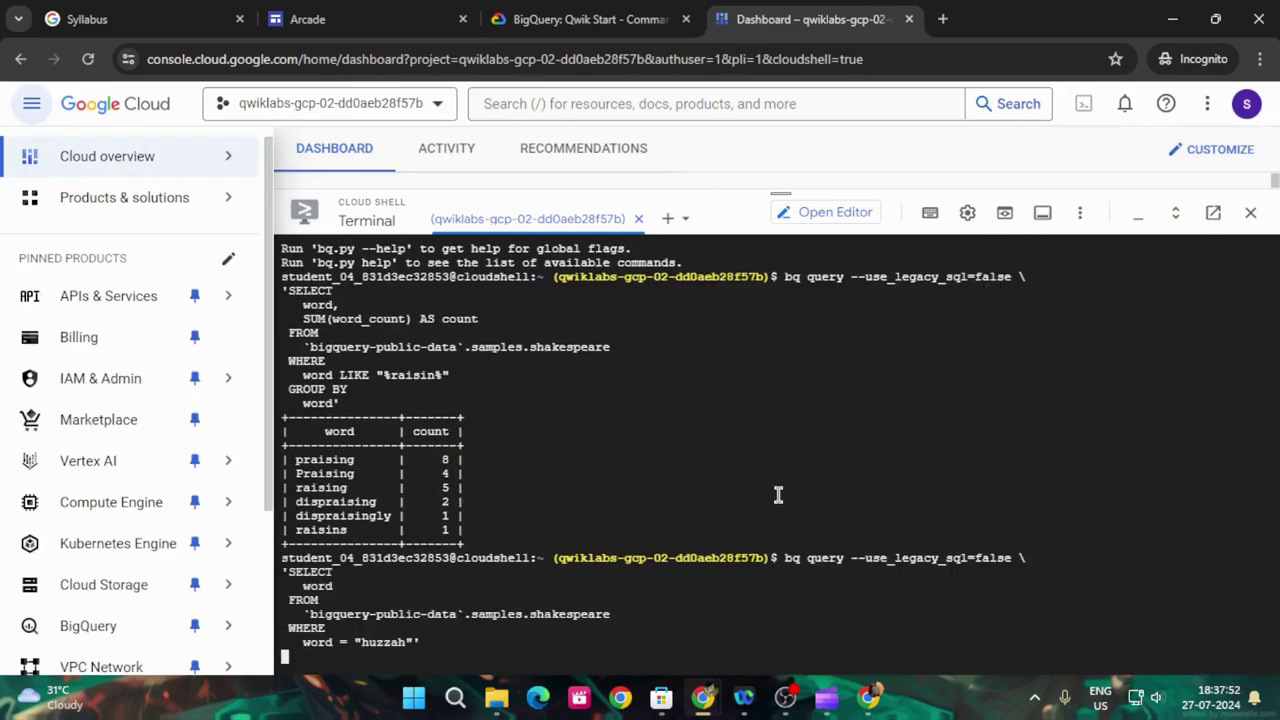
{"action": "left_click", "coordinate": [590, 19]}
{"action": "scroll", "coordinate": [658, 474], "scroll_direction": "down", "scroll_amount": 2}
{"action": "scroll", "coordinate": [578, 486], "scroll_direction": "down", "scroll_amount": 1}
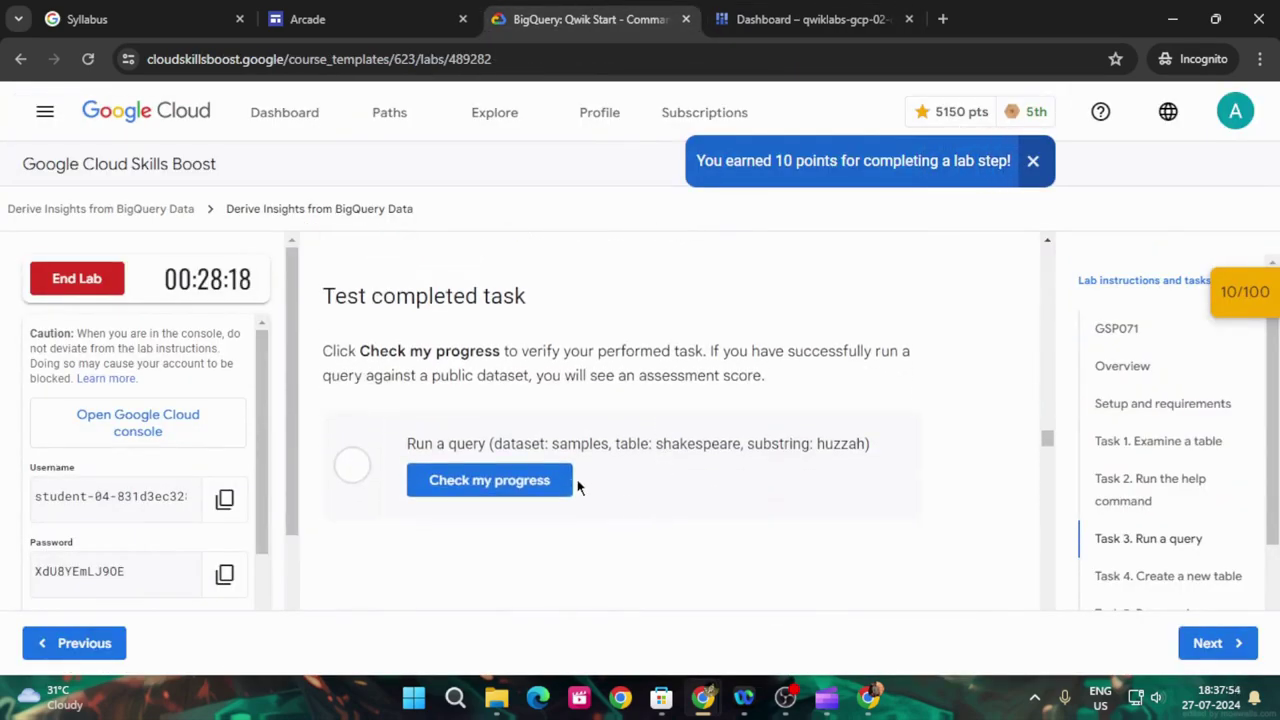
{"action": "left_click", "coordinate": [566, 484]}
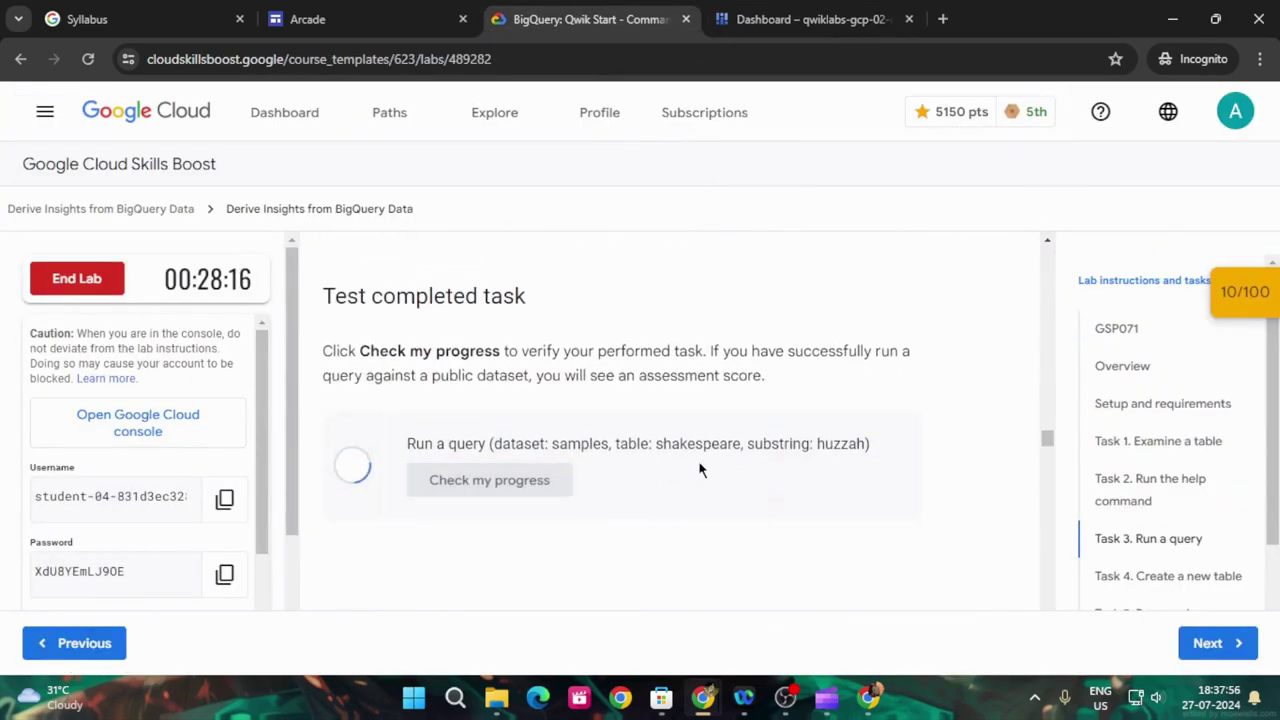
- Run bq ls to list the project's datasets
{"action": "scroll", "coordinate": [700, 466], "scroll_direction": "down", "scroll_amount": 3}
{"action": "scroll", "coordinate": [700, 466], "scroll_direction": "down", "scroll_amount": 3}
{"action": "scroll", "coordinate": [854, 458], "scroll_direction": "down", "scroll_amount": 3}
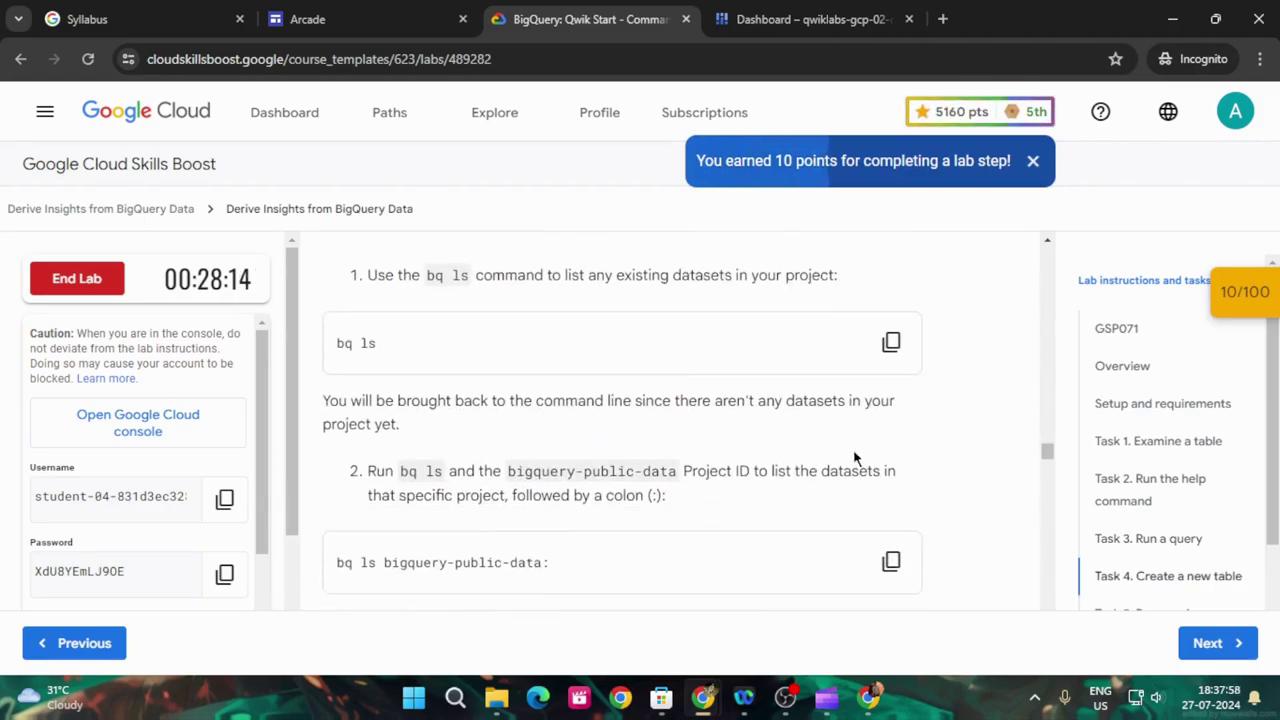
{"action": "left_click", "coordinate": [891, 343]}
{"action": "left_click", "coordinate": [820, 15]}
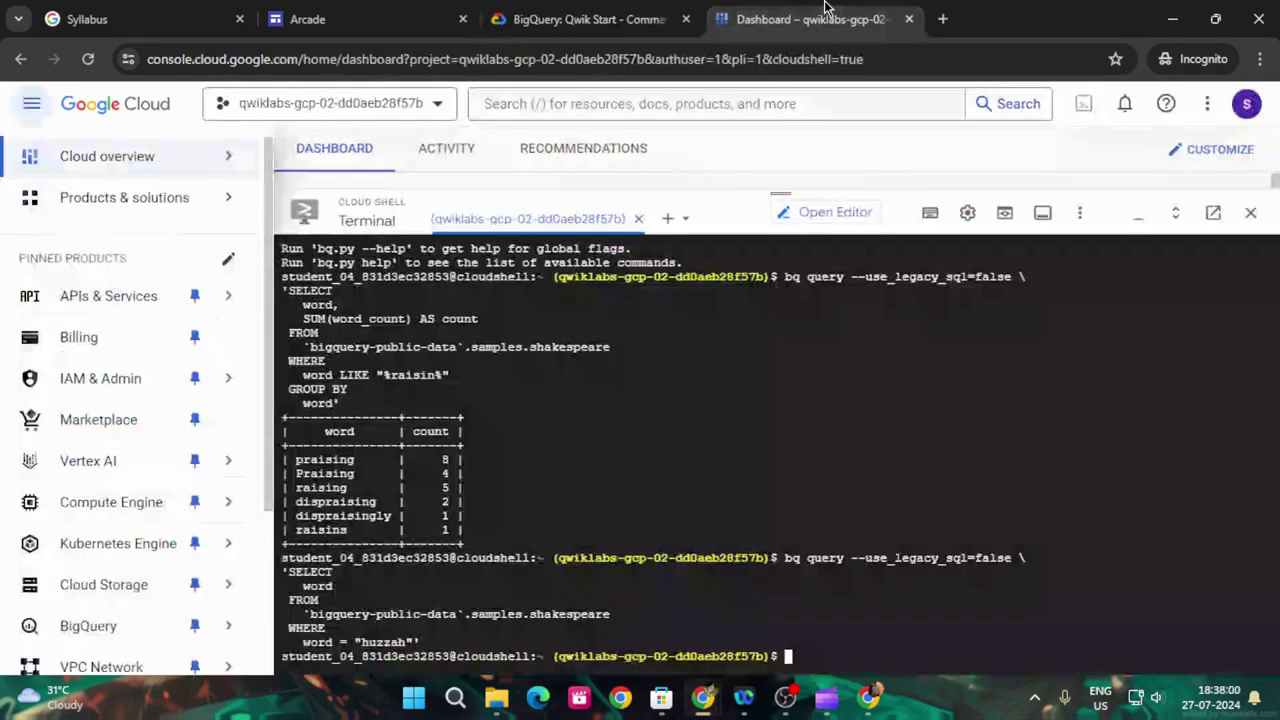
{"action": "key", "text": "Return"}
- List the public datasets with bq ls bigquery-public-data:
{"action": "left_click", "coordinate": [590, 19]}
{"action": "scroll", "coordinate": [749, 414], "scroll_direction": "down", "scroll_amount": 2}
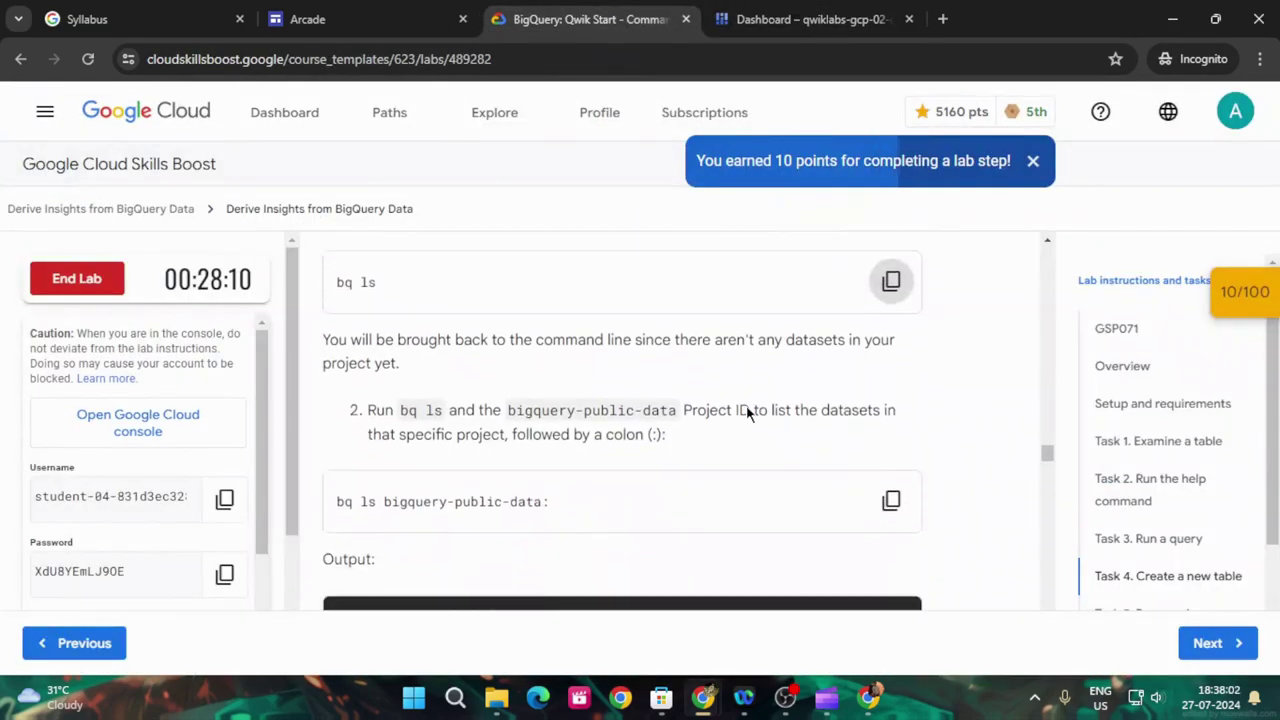
{"action": "left_click", "coordinate": [803, 15]}
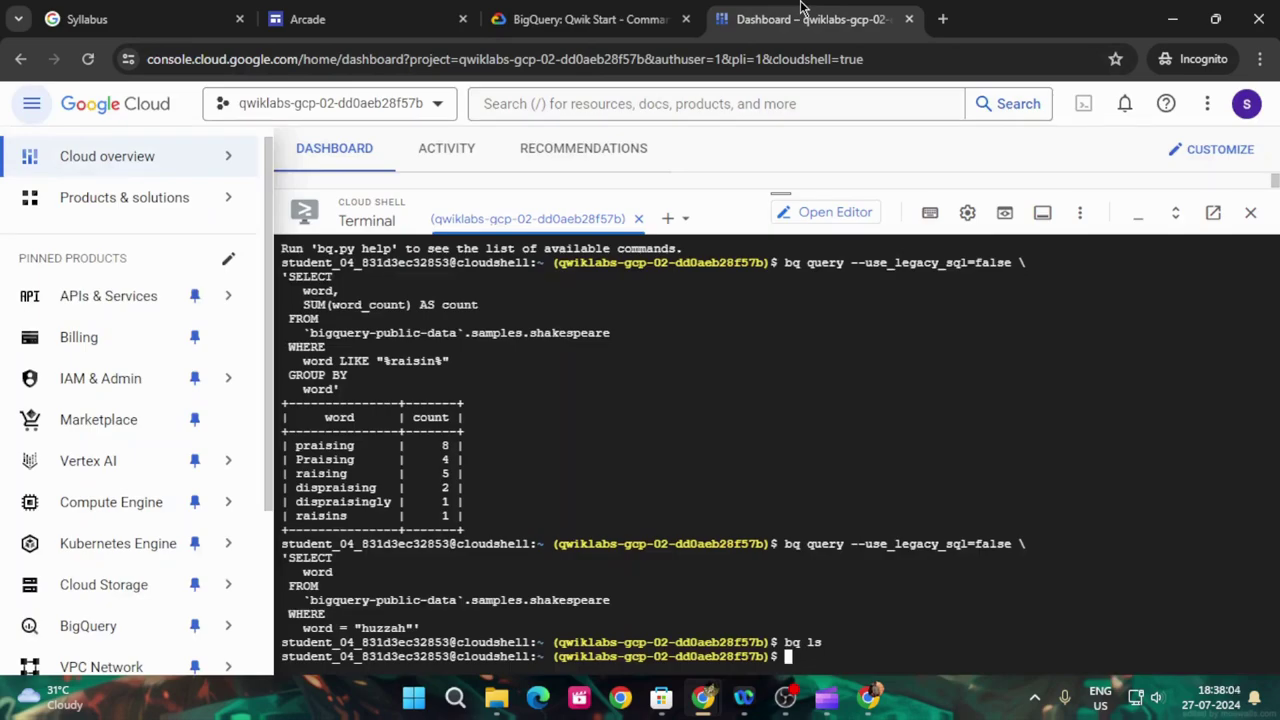
{"action": "key", "text": "ctrl+v"}
{"action": "key", "text": "Return"}
- Create the babynames dataset with bq mk babynames and verify the task
{"action": "left_click", "coordinate": [590, 19]}
{"action": "scroll", "coordinate": [752, 475], "scroll_direction": "down", "scroll_amount": 5}
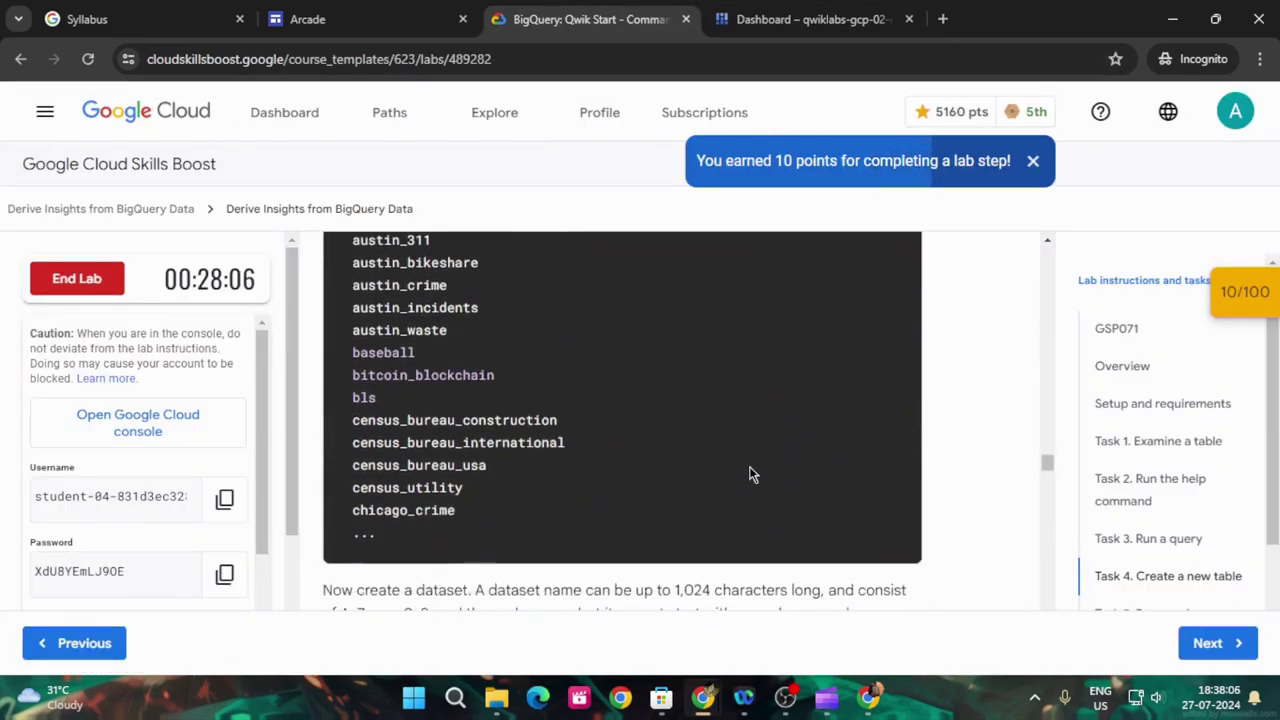
{"action": "scroll", "coordinate": [752, 475], "scroll_direction": "down", "scroll_amount": 4}
{"action": "left_click", "coordinate": [892, 426]}
{"action": "scroll", "coordinate": [803, 421], "scroll_direction": "down", "scroll_amount": 2}
{"action": "scroll", "coordinate": [800, 400], "scroll_direction": "down", "scroll_amount": 2}
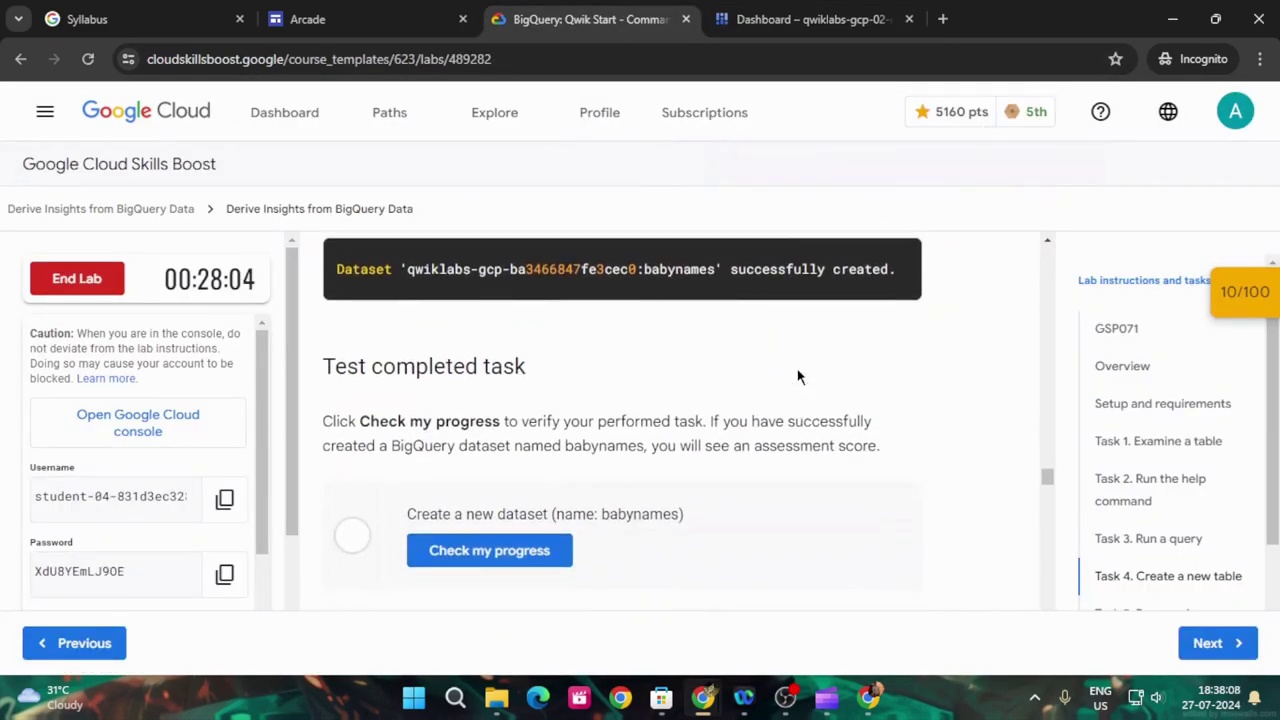
{"action": "left_click", "coordinate": [810, 12]}
{"action": "key", "text": "Return"}
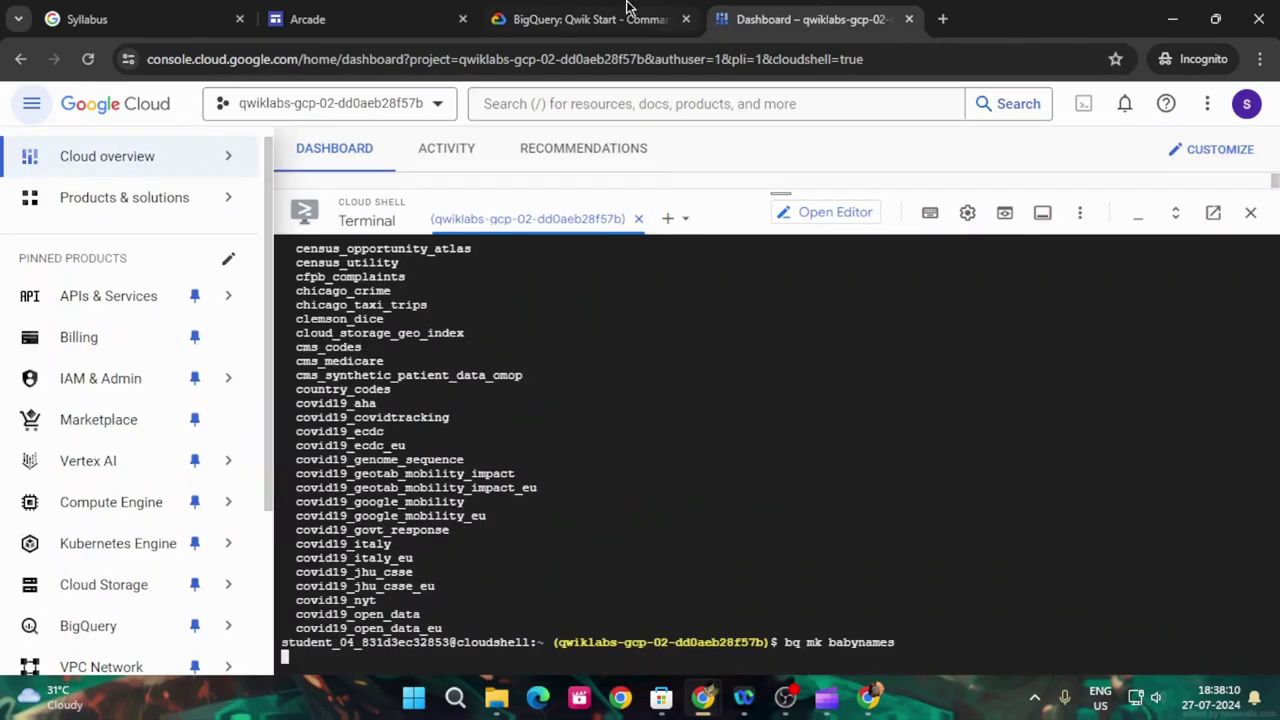
{"action": "left_click", "coordinate": [590, 19]}
{"action": "left_click", "coordinate": [520, 558]}
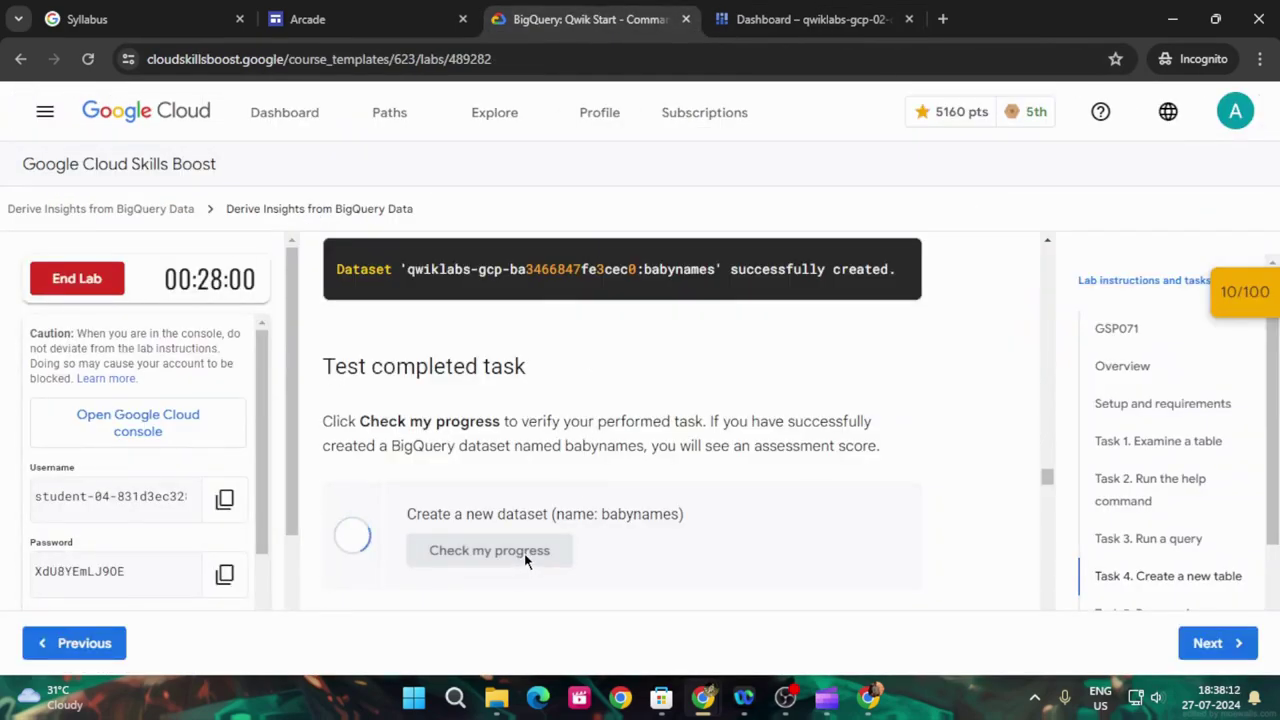
- Run bq ls again to confirm babynames exists
{"action": "scroll", "coordinate": [557, 557], "scroll_direction": "down", "scroll_amount": 2}
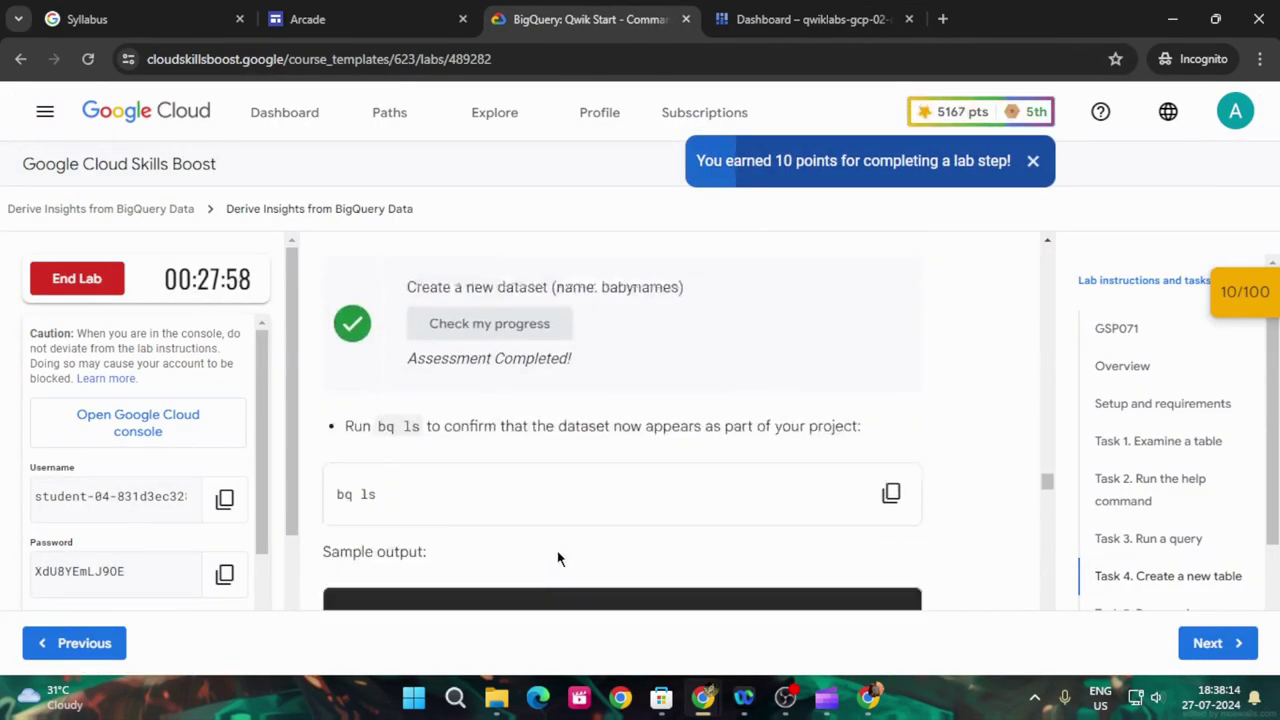
{"action": "scroll", "coordinate": [657, 491], "scroll_direction": "down", "scroll_amount": 2}
{"action": "left_click", "coordinate": [803, 15]}
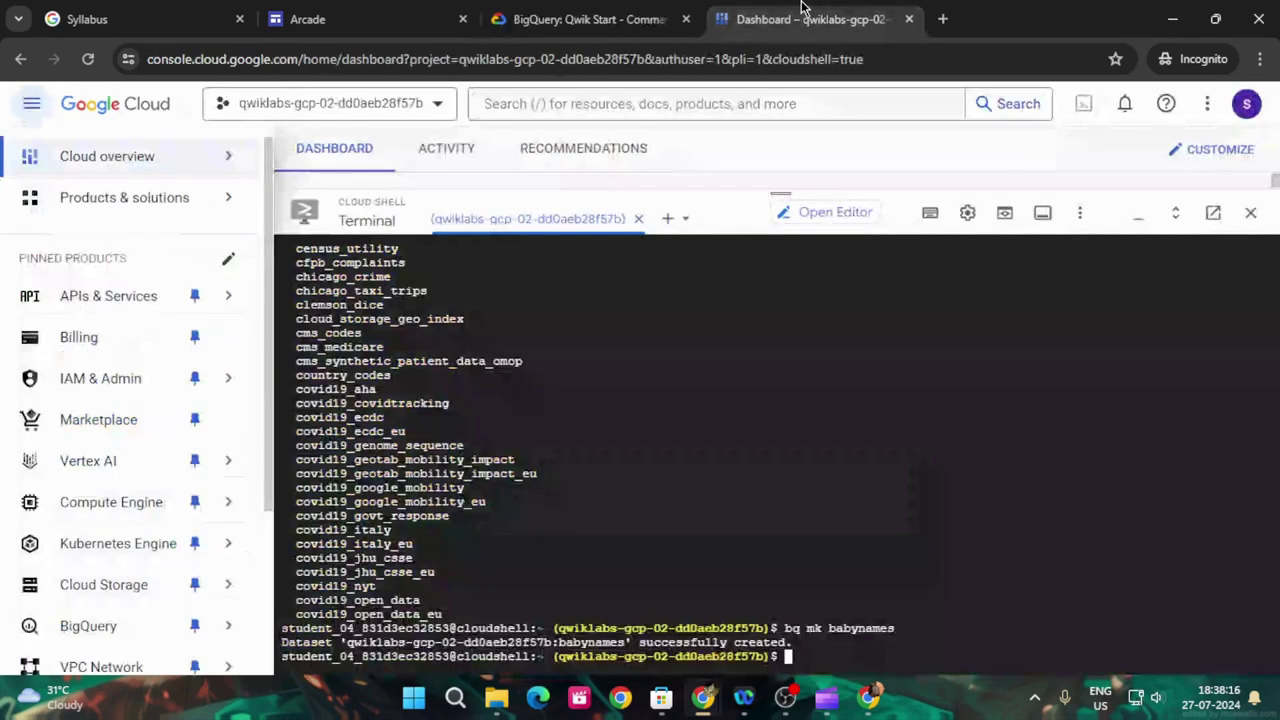
{"action": "key", "text": "Return"}
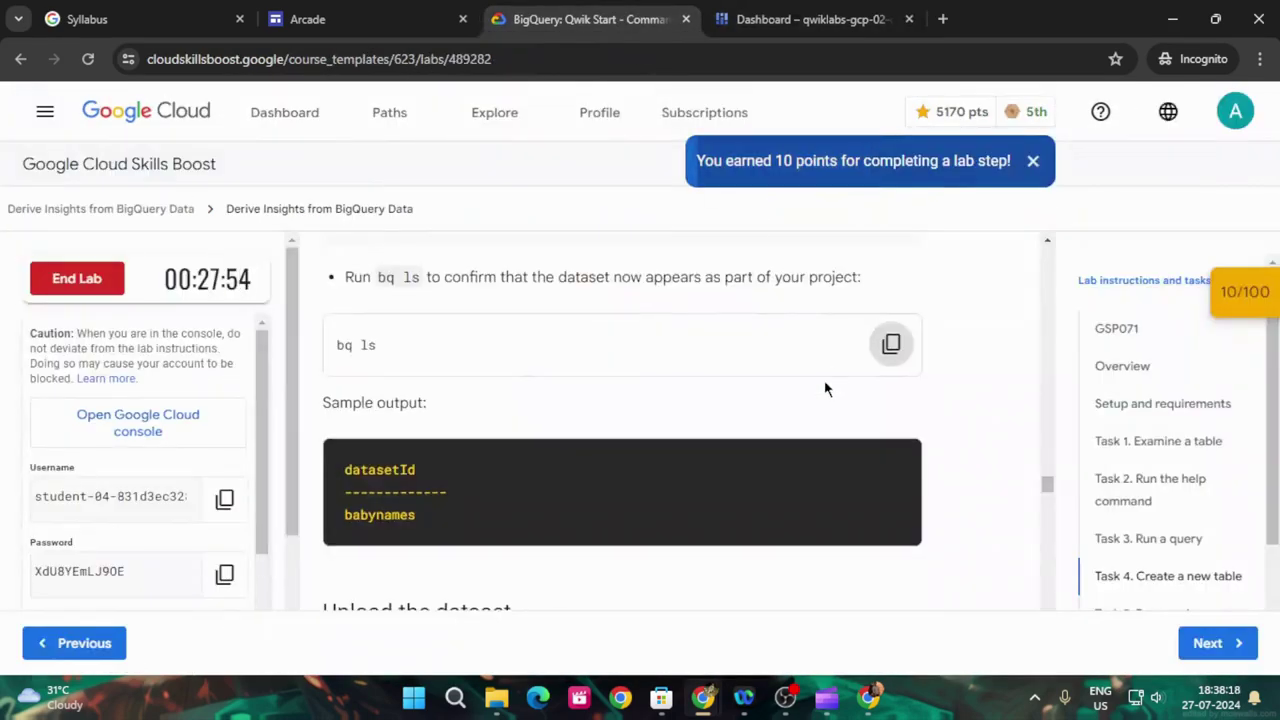
{"action": "left_click", "coordinate": [590, 19]}
{"action": "scroll", "coordinate": [820, 393], "scroll_direction": "down", "scroll_amount": 1}
- Download names.zip with the curl -LO command
{"action": "left_click", "coordinate": [889, 382]}
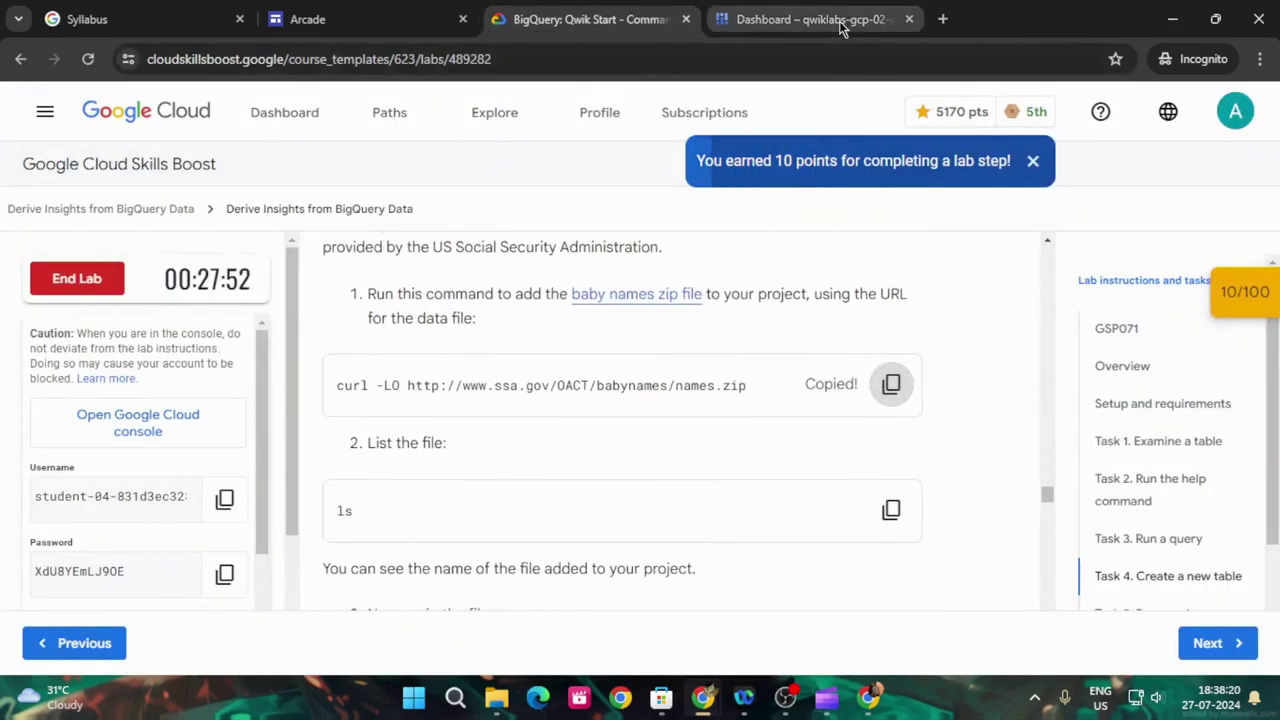
{"action": "left_click", "coordinate": [840, 24]}
{"action": "key", "text": "ctrl+v"}
{"action": "key", "text": "Return"}
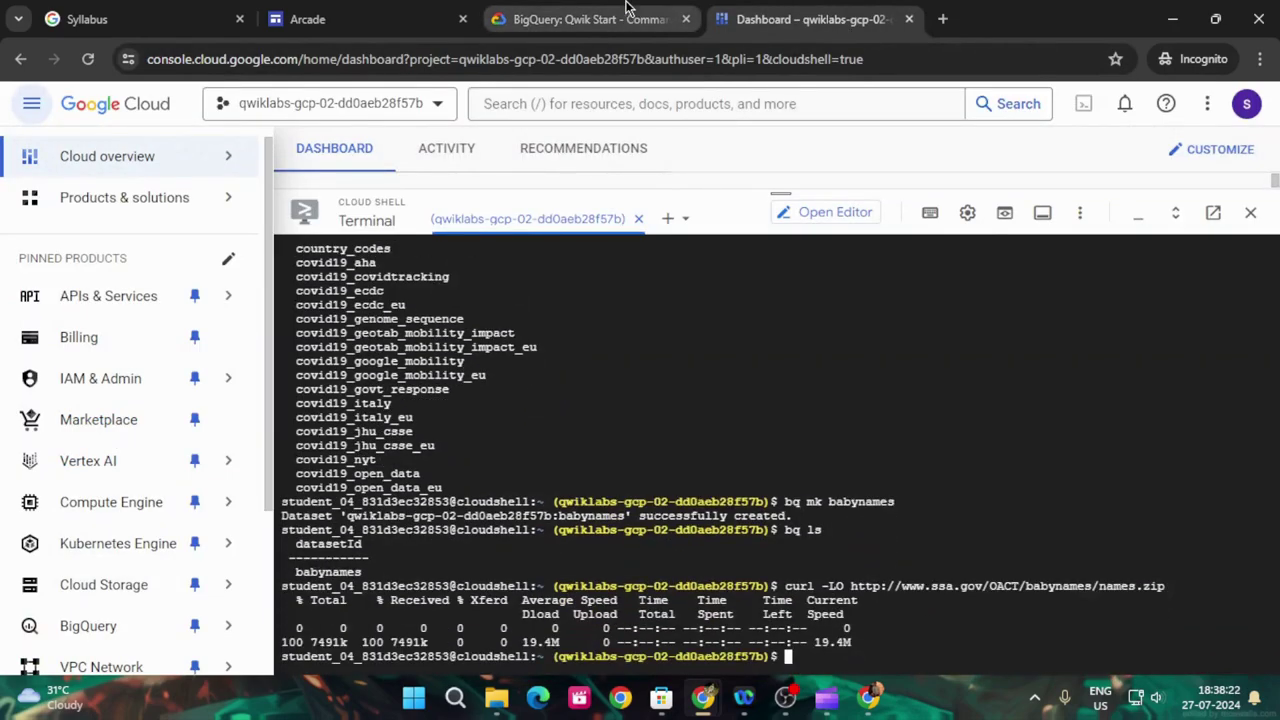
- List the files with ls to confirm names.zip is present
{"action": "left_click", "coordinate": [585, 8]}
{"action": "left_click", "coordinate": [891, 510]}
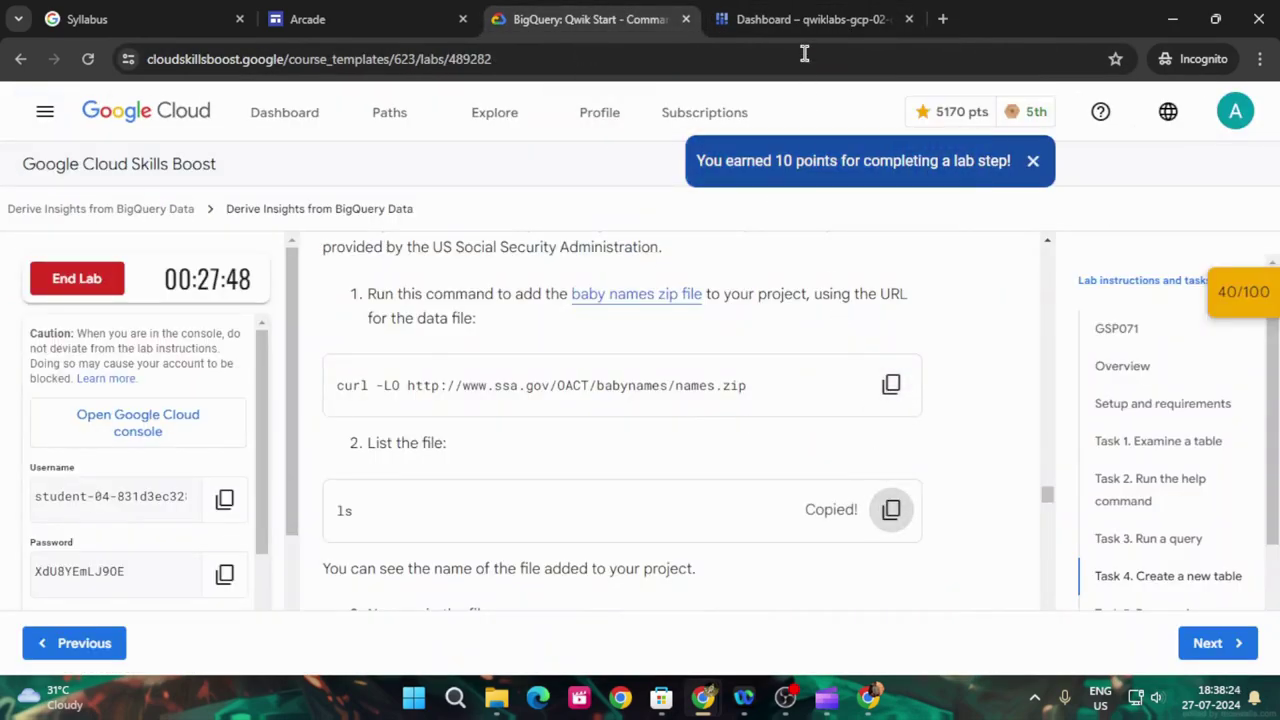
{"action": "left_click", "coordinate": [808, 8]}
{"action": "key", "text": "Return"}
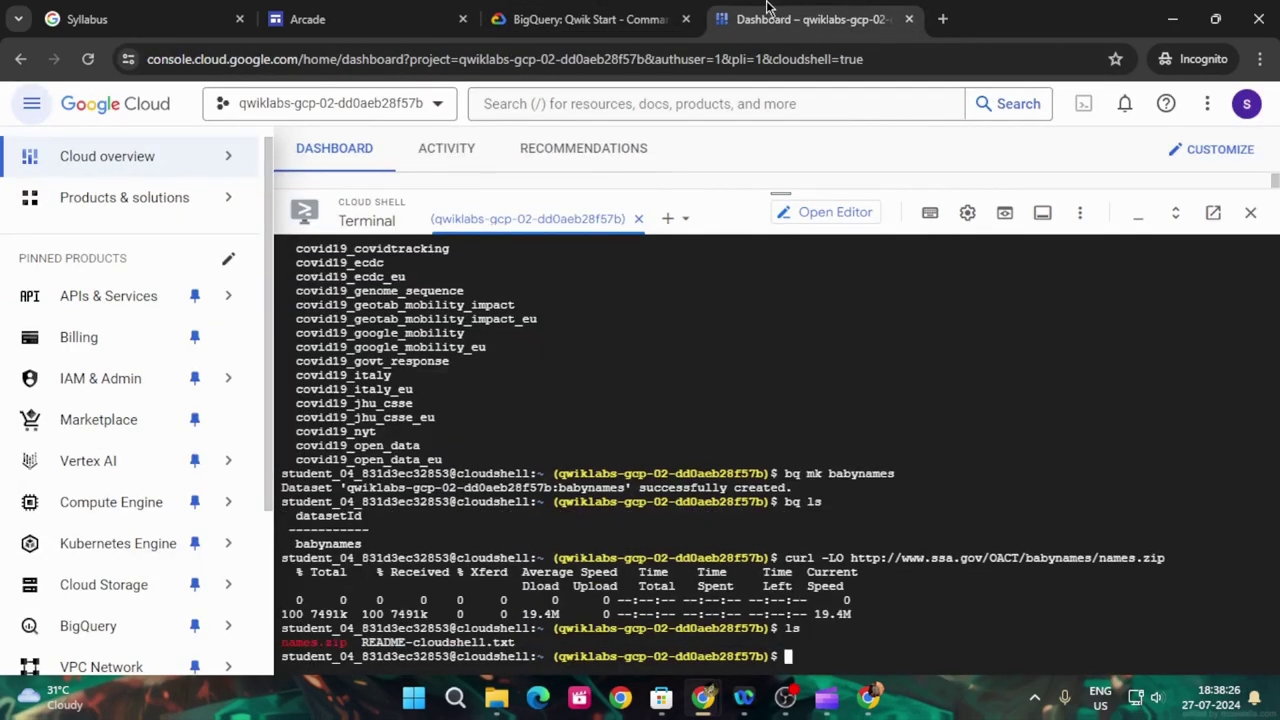
- Unzip names.zip into the yearly yob text files
{"action": "left_click", "coordinate": [660, 8]}
{"action": "scroll", "coordinate": [740, 472], "scroll_direction": "down", "scroll_amount": 2}
{"action": "scroll", "coordinate": [740, 472], "scroll_direction": "down", "scroll_amount": 1}
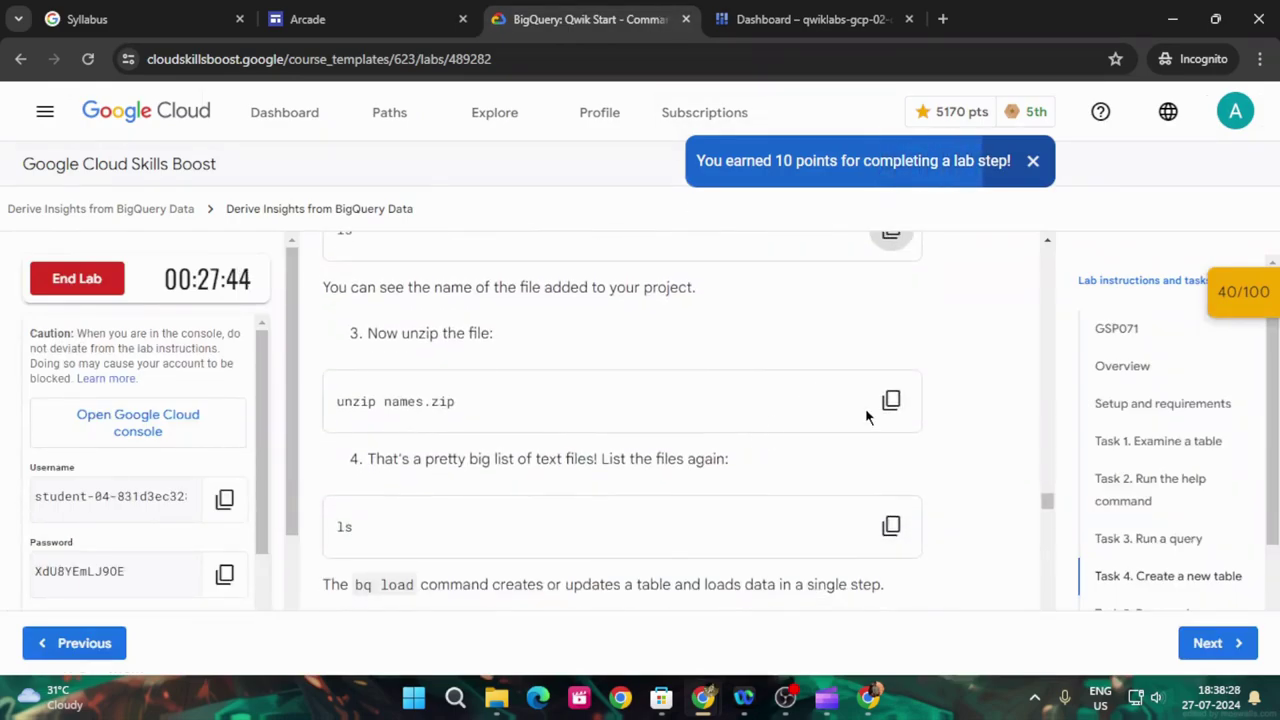
{"action": "left_click", "coordinate": [891, 400]}
{"action": "left_click", "coordinate": [826, 8]}
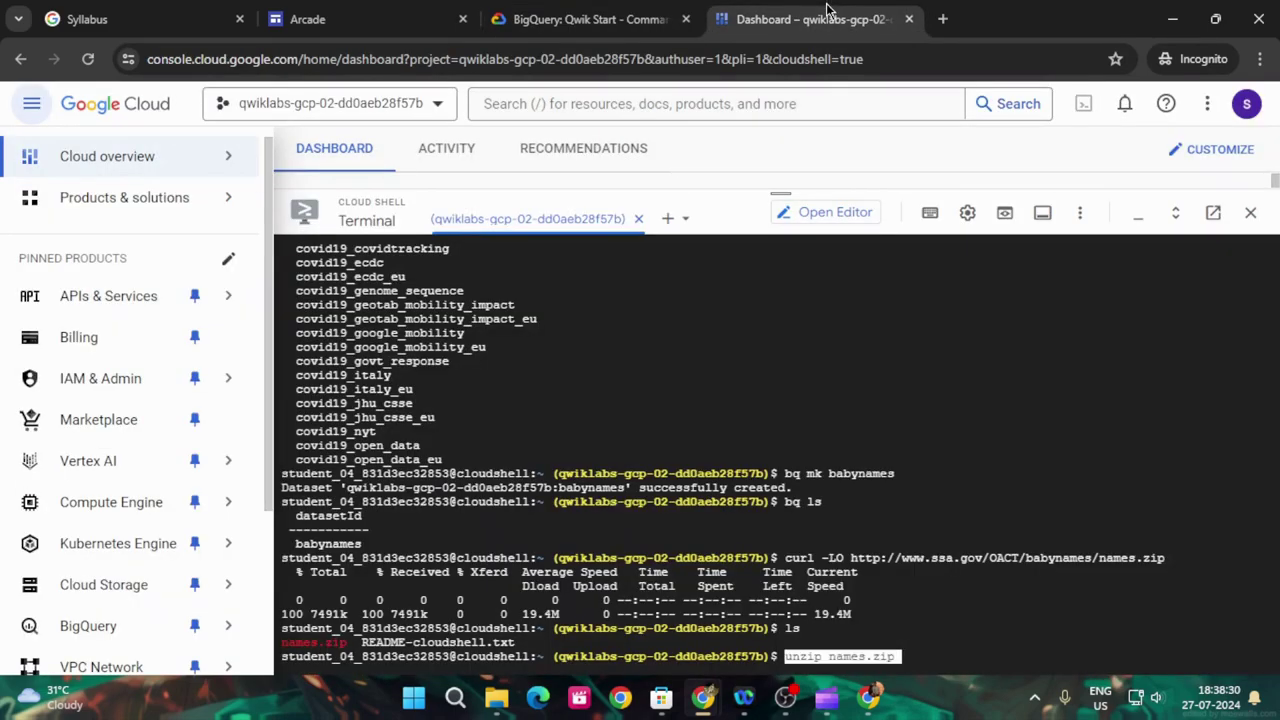
{"action": "key", "text": "Return"}
- List the unzipped files, such as yob2010.txt, with ls
{"action": "left_click", "coordinate": [590, 19]}
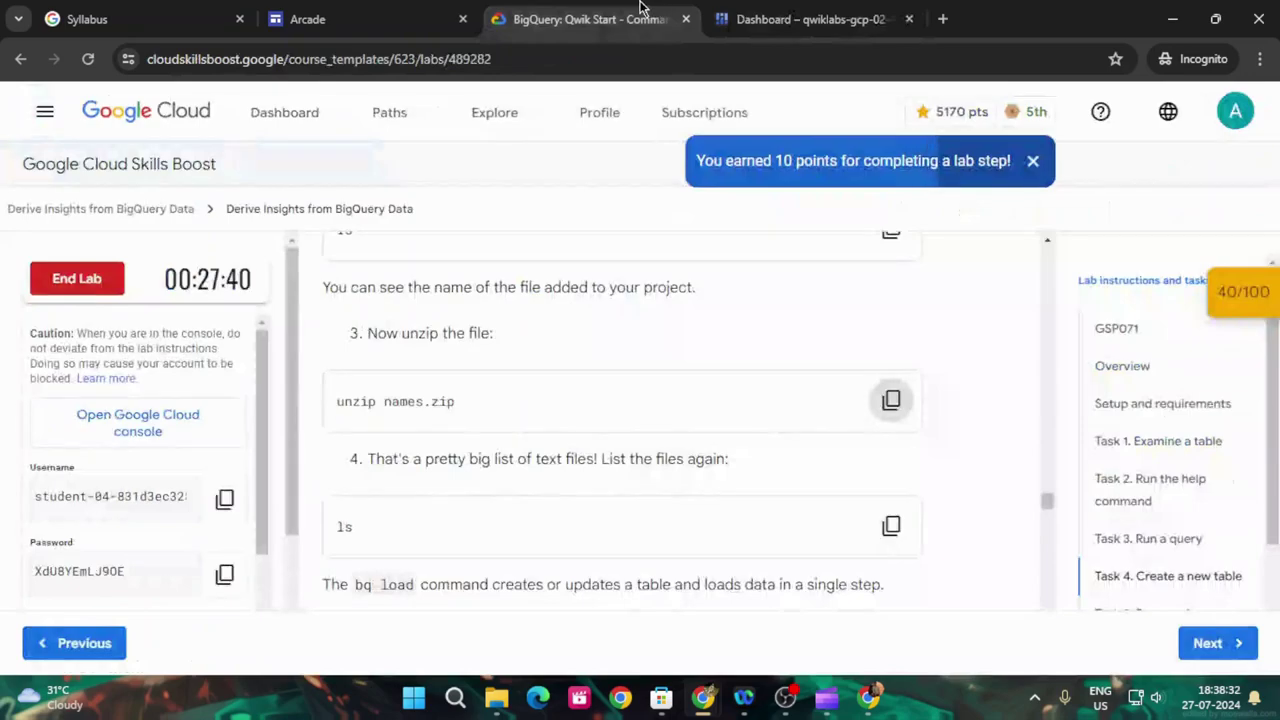
{"action": "scroll", "coordinate": [800, 480], "scroll_direction": "down", "scroll_amount": 1}
{"action": "left_click", "coordinate": [889, 432]}
{"action": "left_click", "coordinate": [792, 8]}
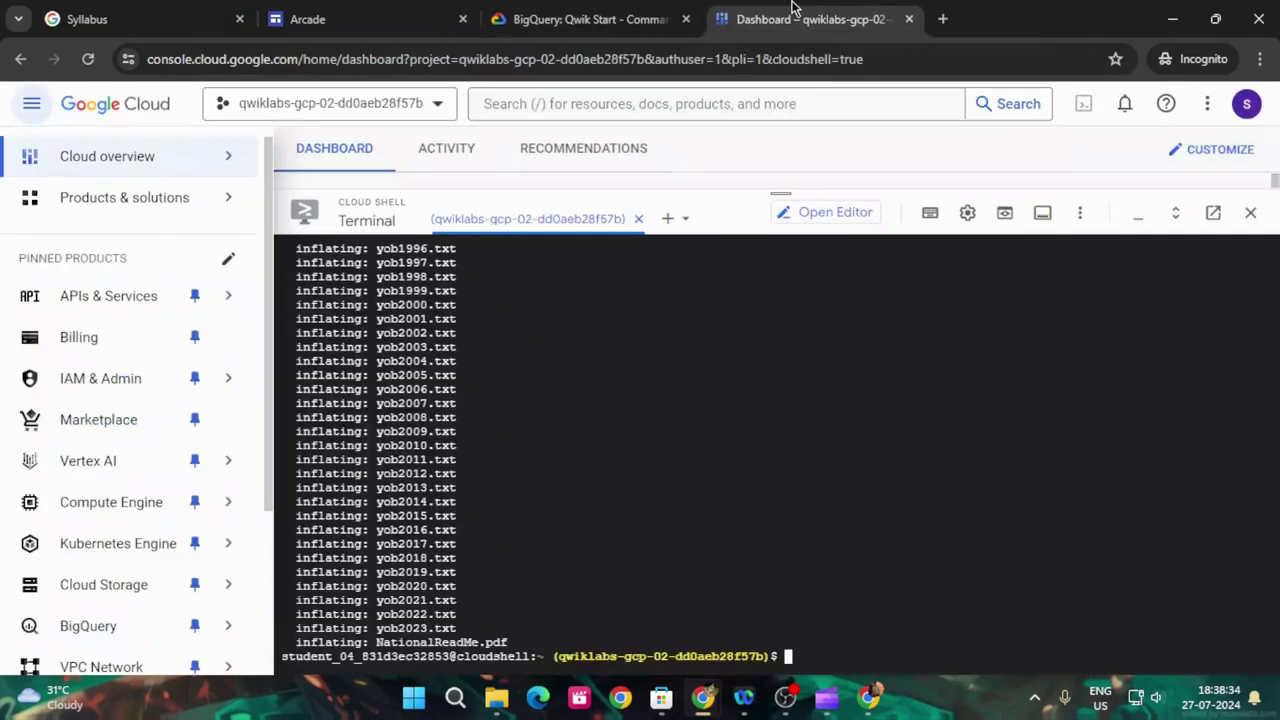
{"action": "key", "text": "ctrl+v"}
{"action": "key", "text": "Return"}
- Copy the bq load command that loads yob2010.txt into the names2010 table
{"action": "left_click", "coordinate": [600, 19]}
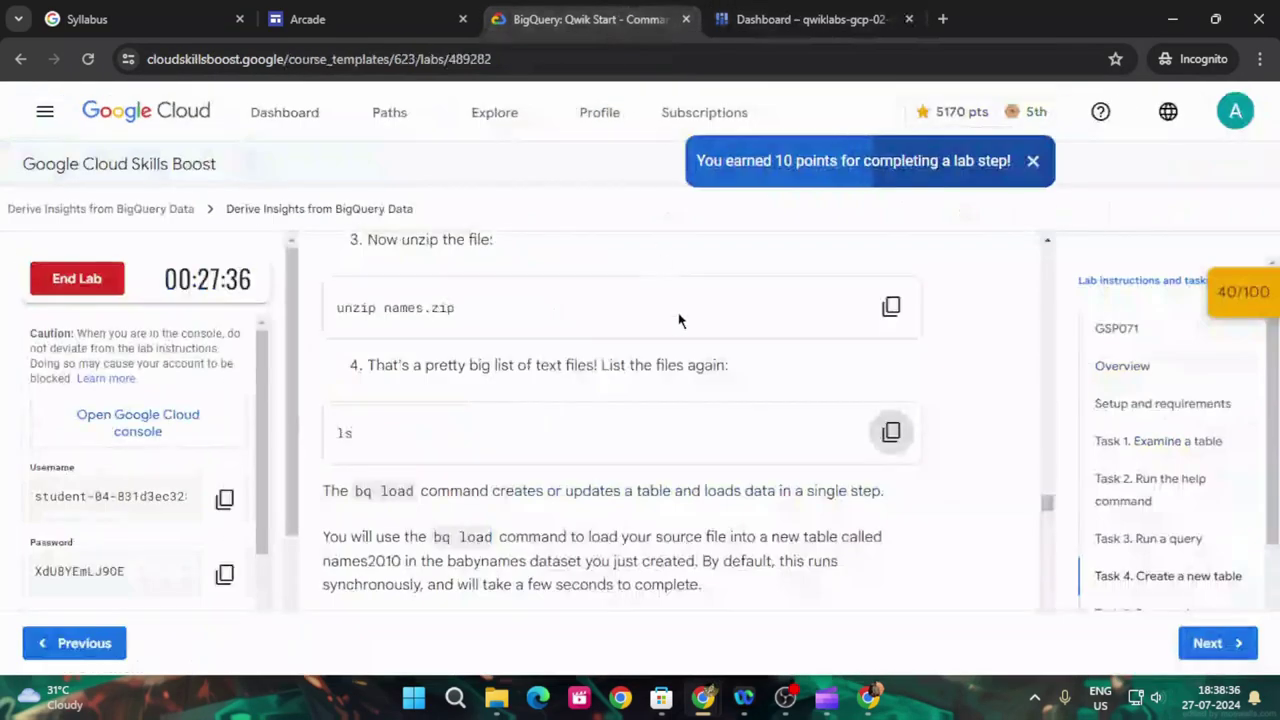
{"action": "scroll", "coordinate": [688, 380], "scroll_direction": "down", "scroll_amount": 2}
{"action": "scroll", "coordinate": [688, 385], "scroll_direction": "down", "scroll_amount": 2}
{"action": "scroll", "coordinate": [863, 368], "scroll_direction": "down", "scroll_amount": 2}
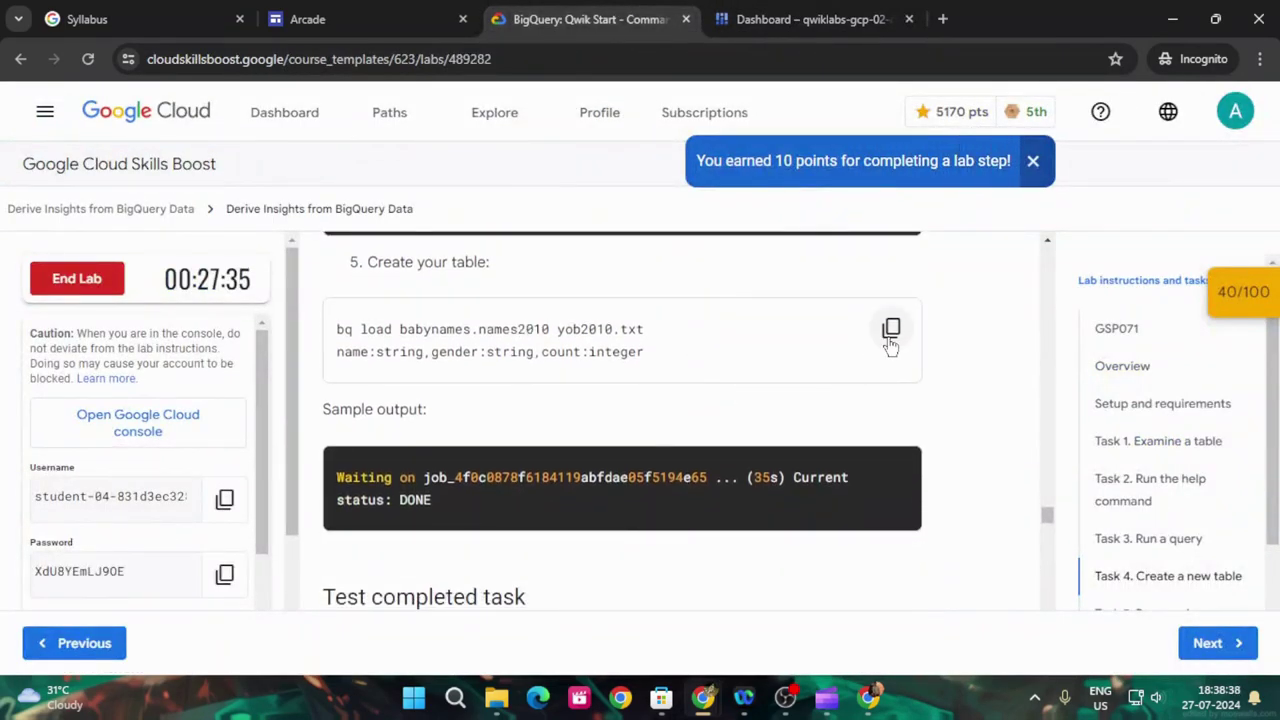
{"action": "left_click", "coordinate": [890, 330]}
{"action": "left_click", "coordinate": [808, 19]}
- Load the names2010 table into babynames with bq load and pass its progress check
{"action": "key", "text": "ctrl+v"}
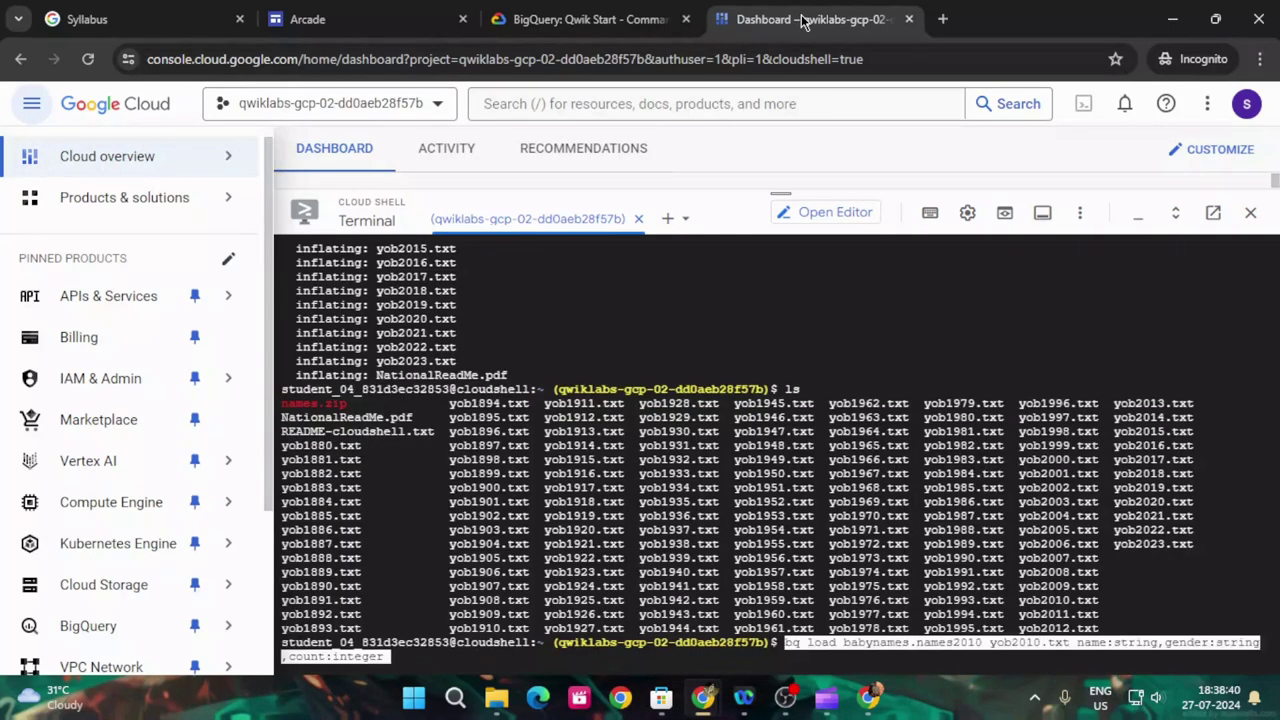
{"action": "key", "text": "Return"}
{"action": "left_click", "coordinate": [590, 19]}
{"action": "scroll", "coordinate": [682, 449], "scroll_direction": "down", "scroll_amount": 2}
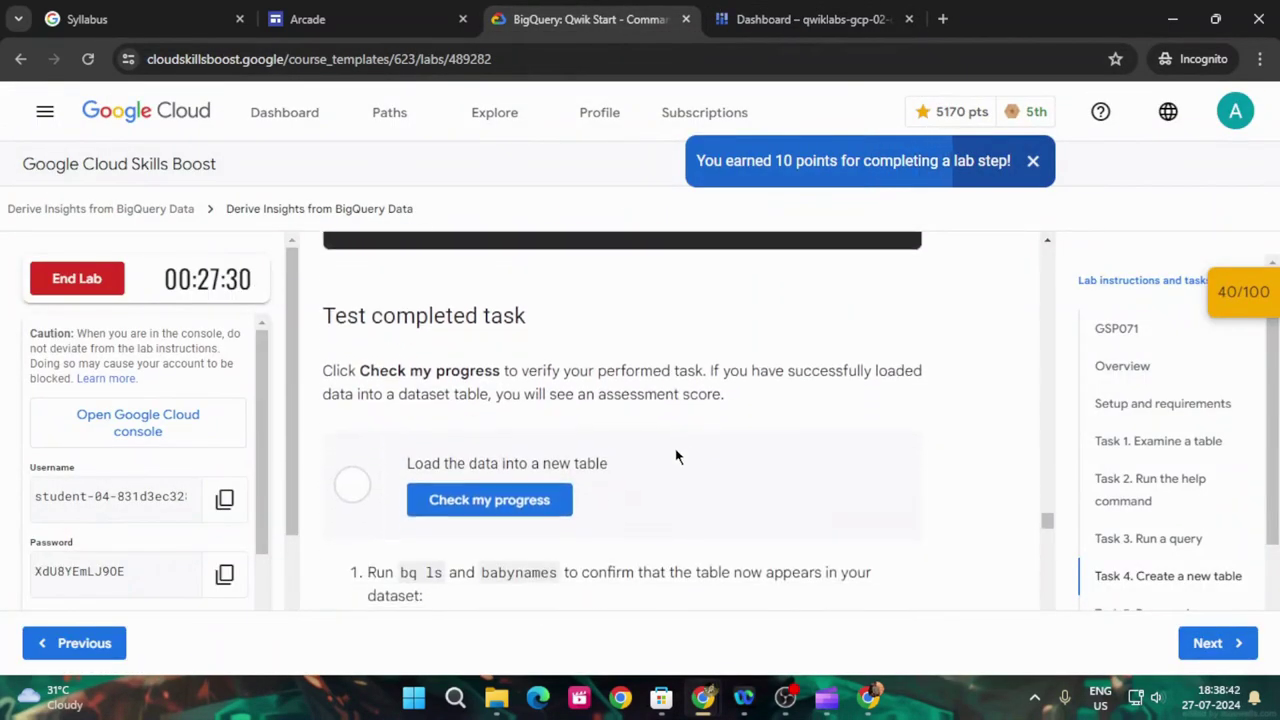
{"action": "left_click", "coordinate": [562, 500]}
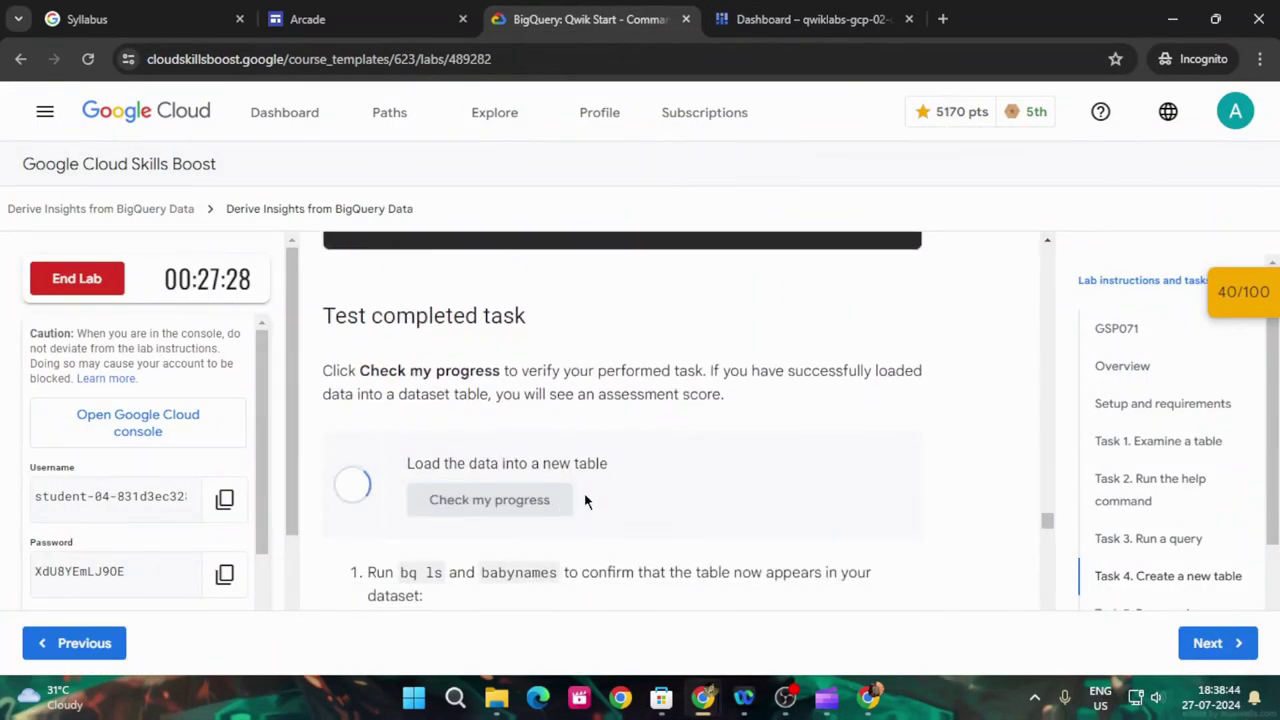
{"action": "left_click", "coordinate": [566, 497]}
{"action": "scroll", "coordinate": [554, 433], "scroll_direction": "down", "scroll_amount": 3}
{"action": "scroll", "coordinate": [828, 510], "scroll_direction": "up", "scroll_amount": 2}
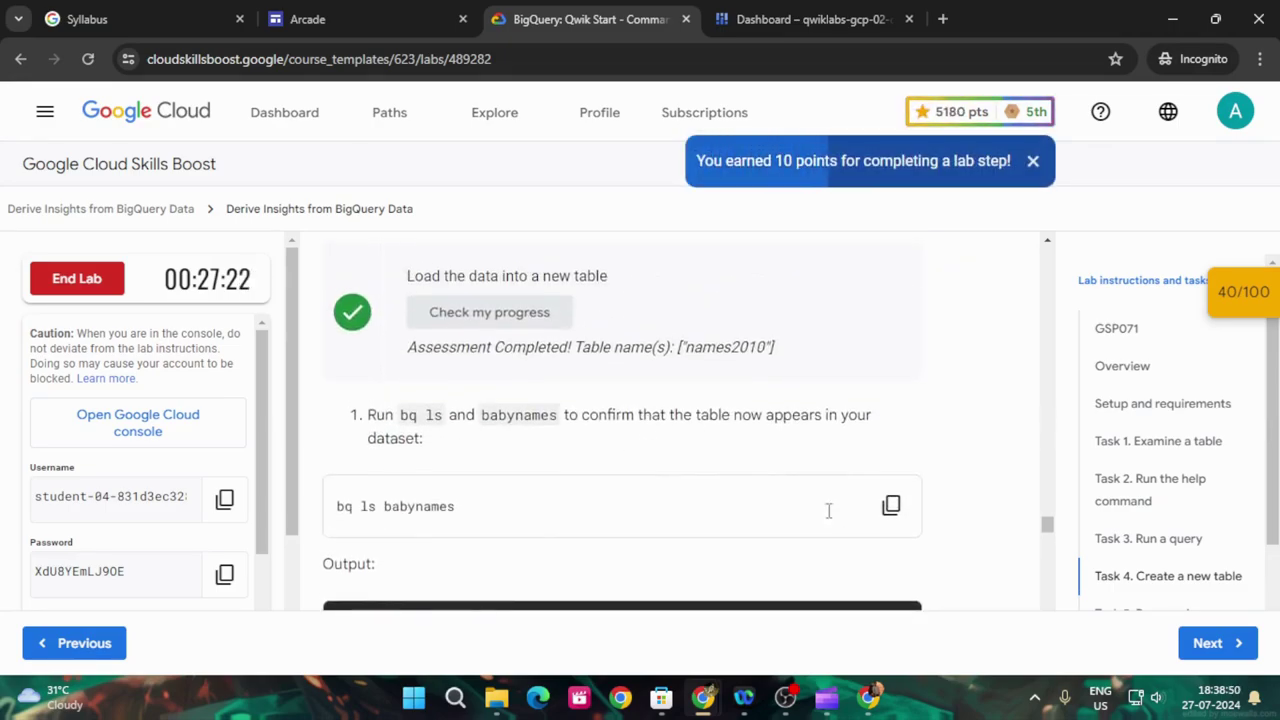
- List the tables in the babynames dataset with bq ls babynames
{"action": "left_click", "coordinate": [890, 505]}
{"action": "left_click", "coordinate": [762, 10]}
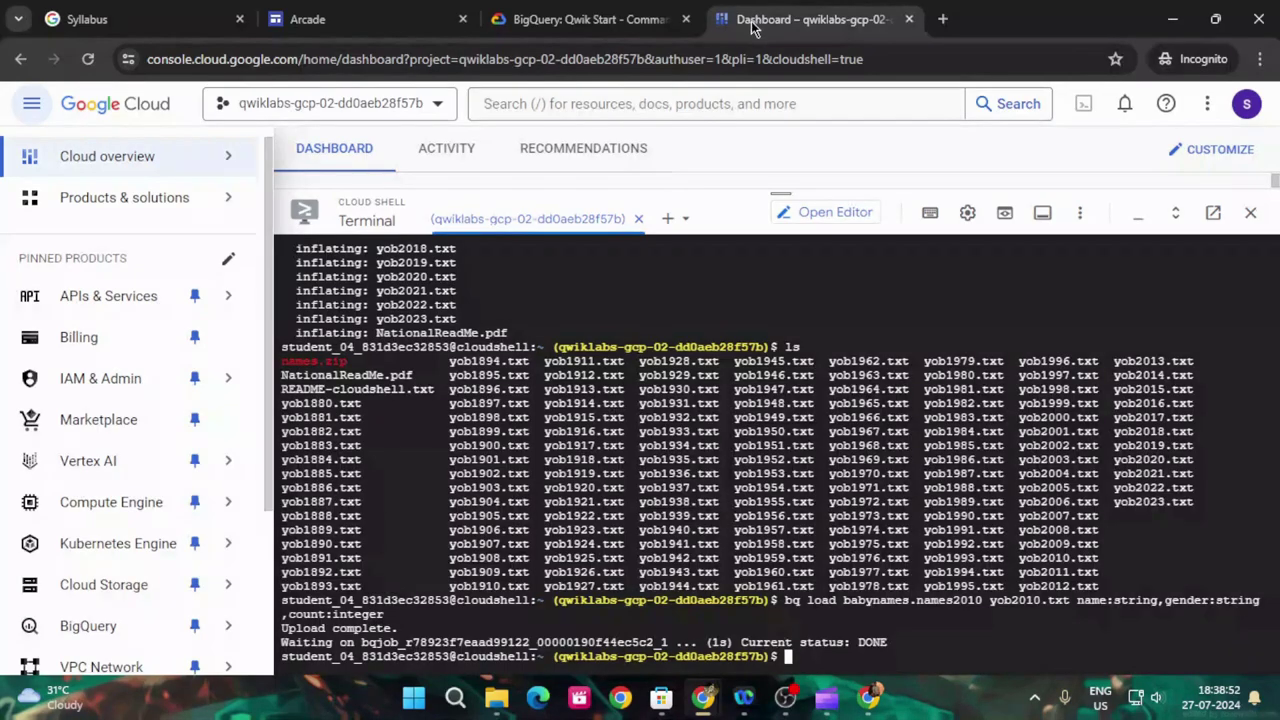
{"action": "key", "text": "ctrl+v"}
{"action": "key", "text": "Return"}
- Display the names2010 schema (name, gender, count) with bq show babynames.names2010
{"action": "left_click", "coordinate": [590, 19]}
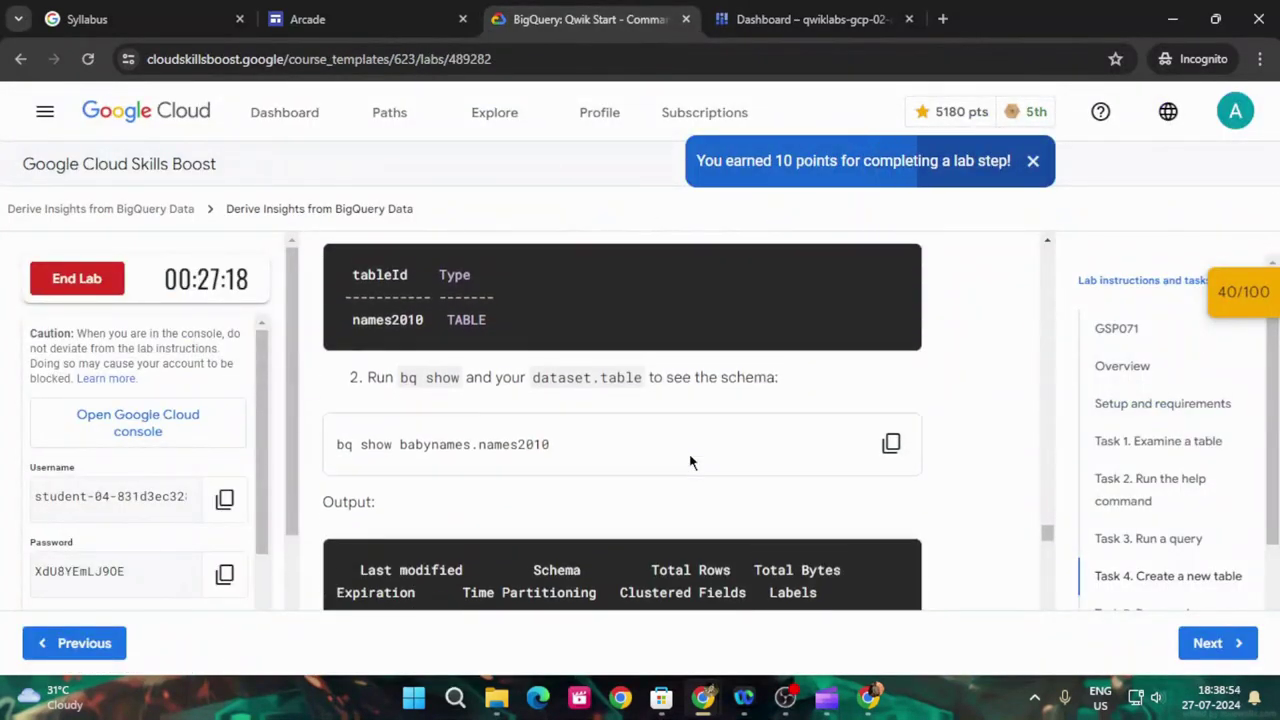
{"action": "scroll", "coordinate": [690, 462], "scroll_direction": "down", "scroll_amount": 1}
{"action": "left_click", "coordinate": [885, 428]}
{"action": "left_click", "coordinate": [818, 12]}
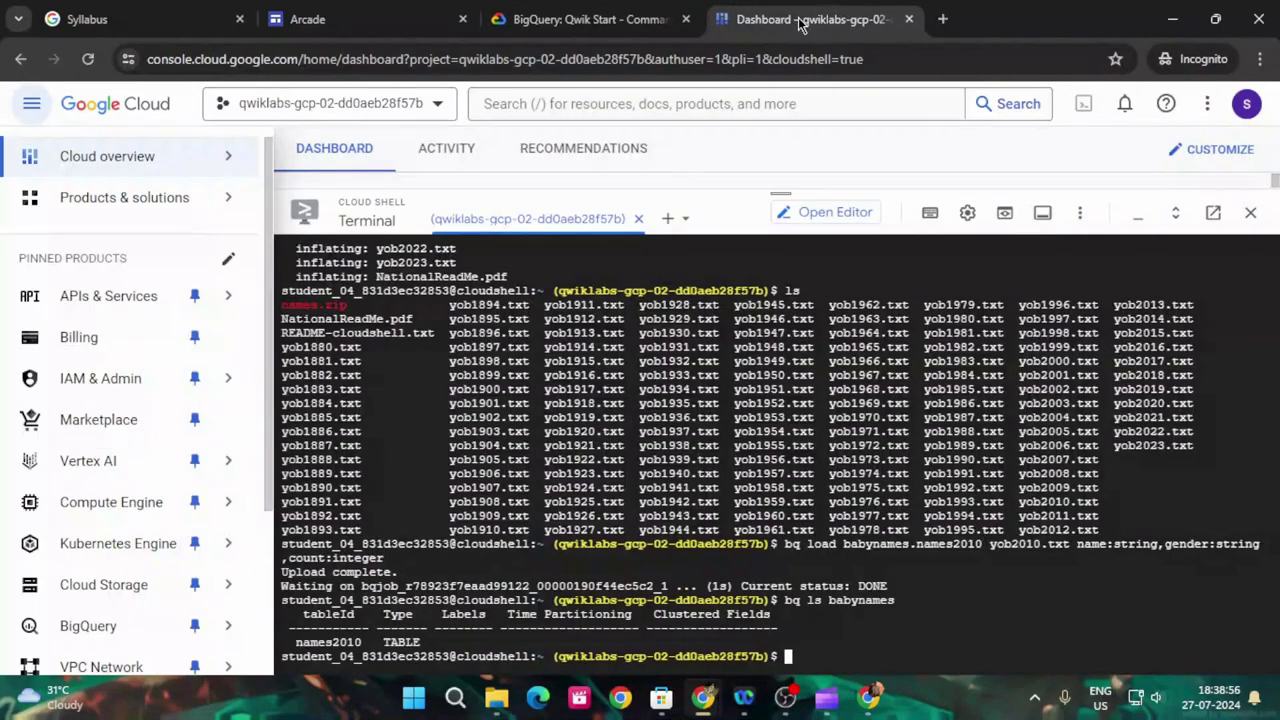
{"action": "key", "text": "ctrl+v"}
{"action": "key", "text": "Return"}
{"action": "left_click", "coordinate": [590, 19]}
{"action": "scroll", "coordinate": [706, 421], "scroll_direction": "down", "scroll_amount": 2}
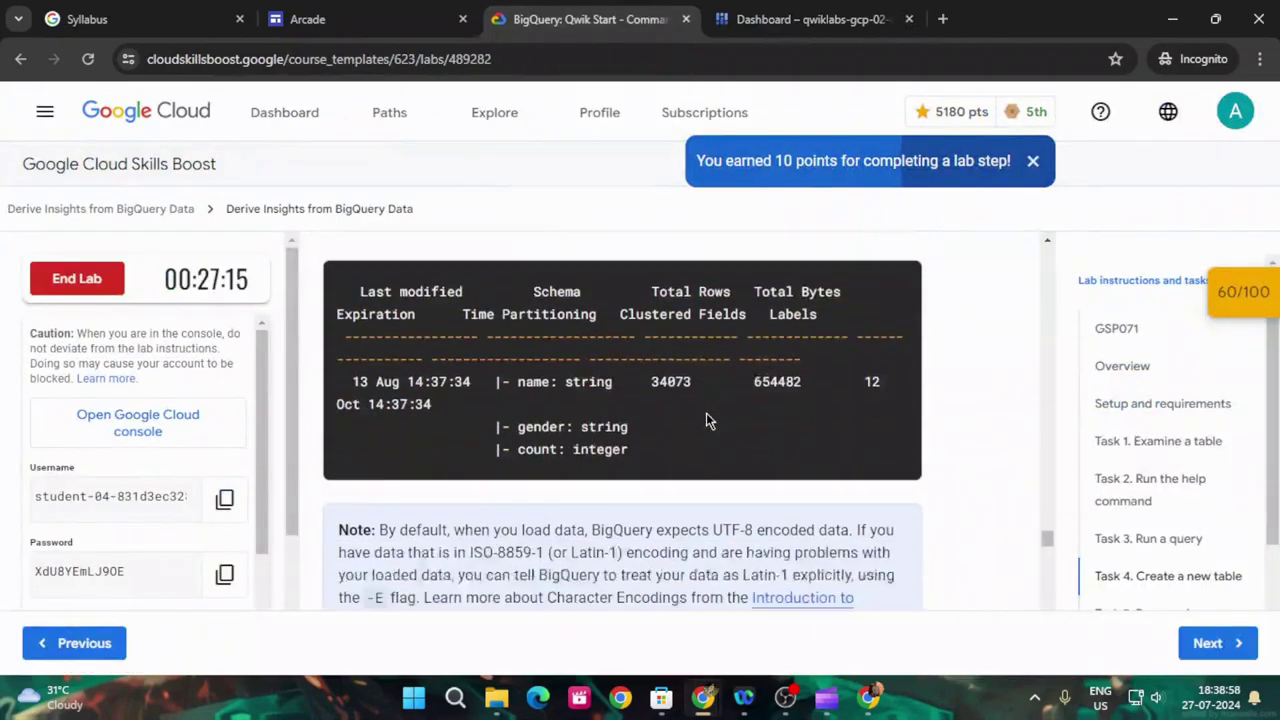
{"action": "scroll", "coordinate": [706, 421], "scroll_direction": "down", "scroll_amount": 2}
{"action": "scroll", "coordinate": [750, 415], "scroll_direction": "down", "scroll_amount": 3}
- Run the bq query listing the top five girls' names in names2010
{"action": "left_click", "coordinate": [891, 405]}
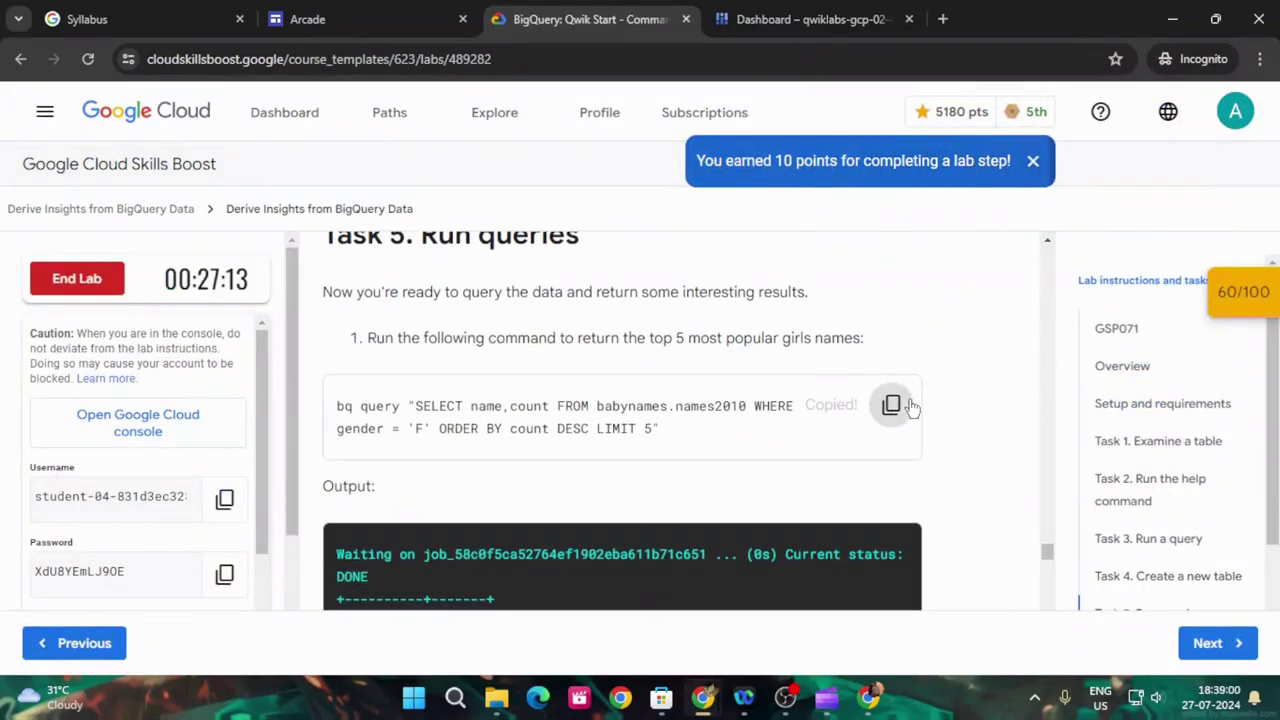
{"action": "left_click", "coordinate": [820, 12]}
{"action": "key", "text": "ctrl+v"}
{"action": "key", "text": "Return"}
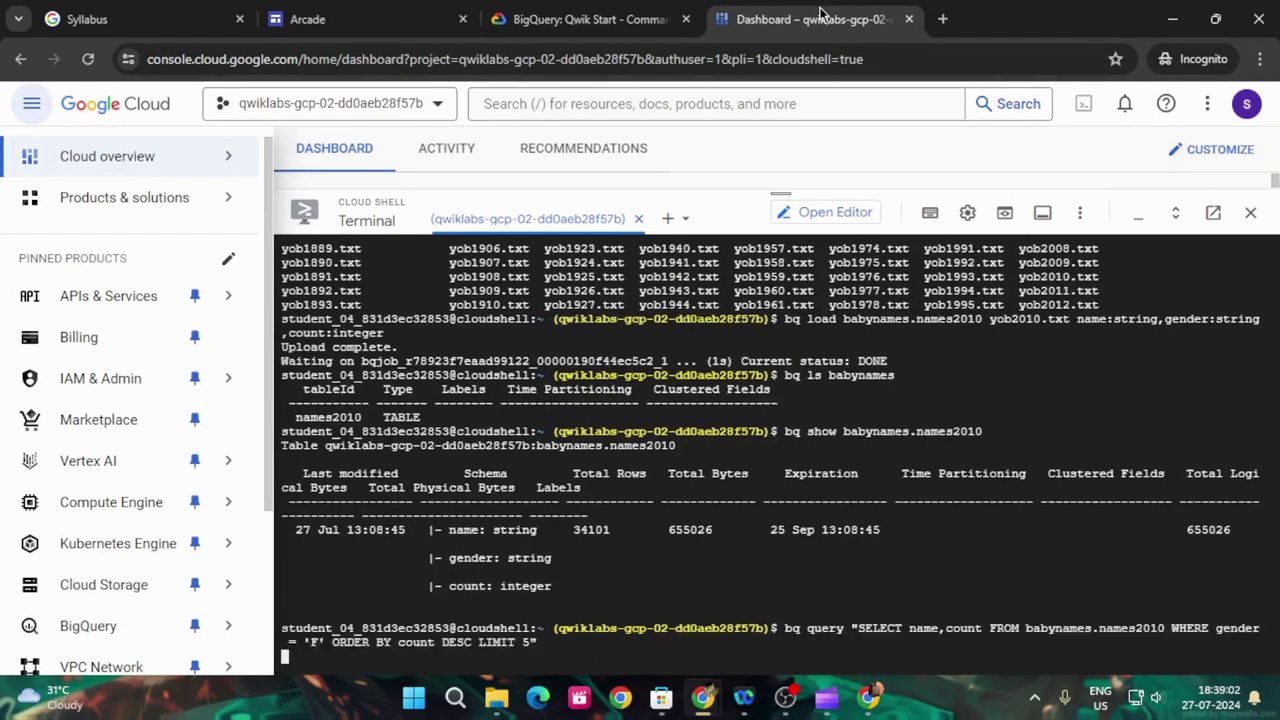
{"action": "left_click", "coordinate": [590, 19]}
{"action": "scroll", "coordinate": [631, 566], "scroll_direction": "down", "scroll_amount": 3}
{"action": "scroll", "coordinate": [885, 448], "scroll_direction": "down", "scroll_amount": 2}
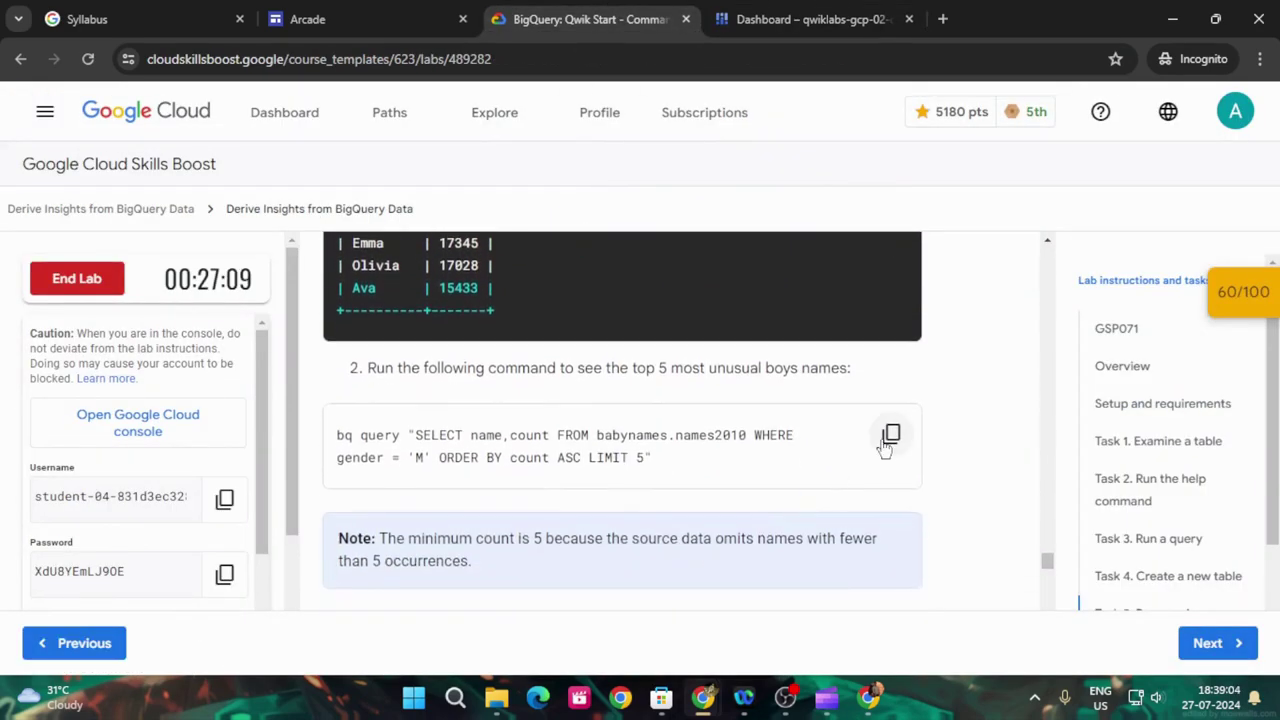
- Run the five rarest boys' names query and pass the query step's progress check
{"action": "left_click", "coordinate": [791, 10]}
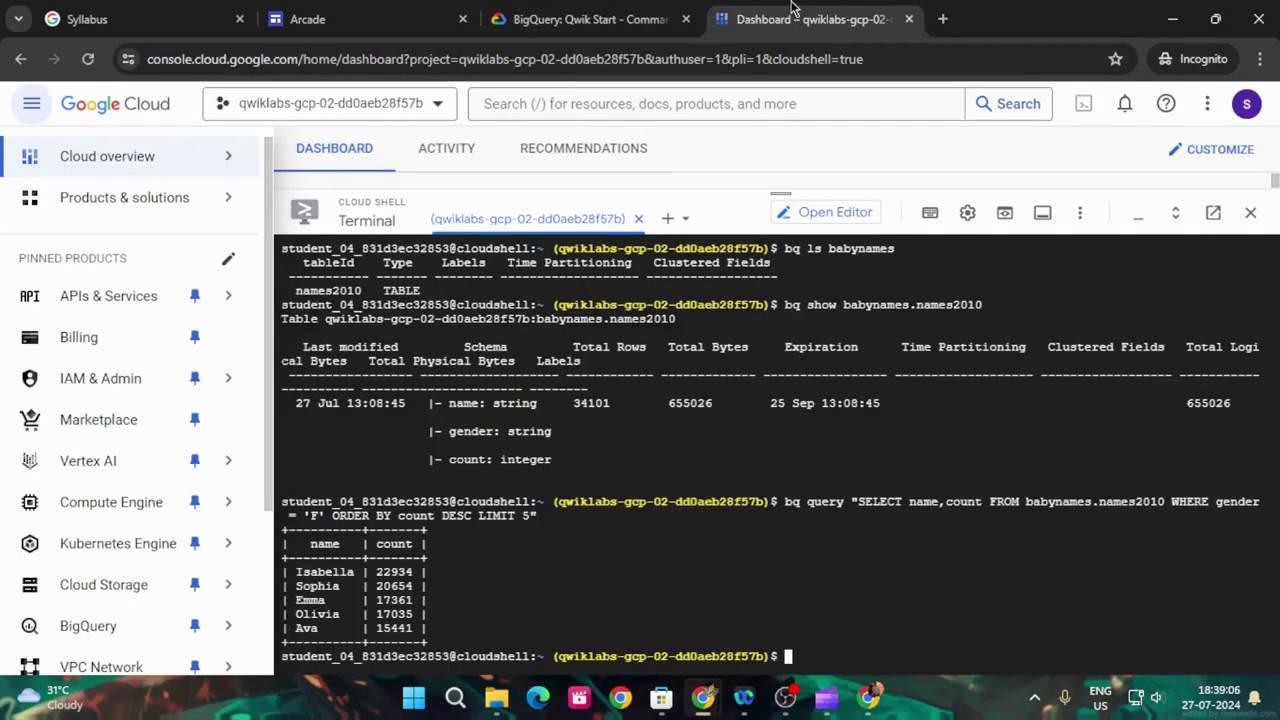
{"action": "key", "text": "ctrl+v"}
{"action": "key", "text": "Return"}
{"action": "left_click", "coordinate": [590, 19]}
{"action": "scroll", "coordinate": [715, 492], "scroll_direction": "down", "scroll_amount": 2}
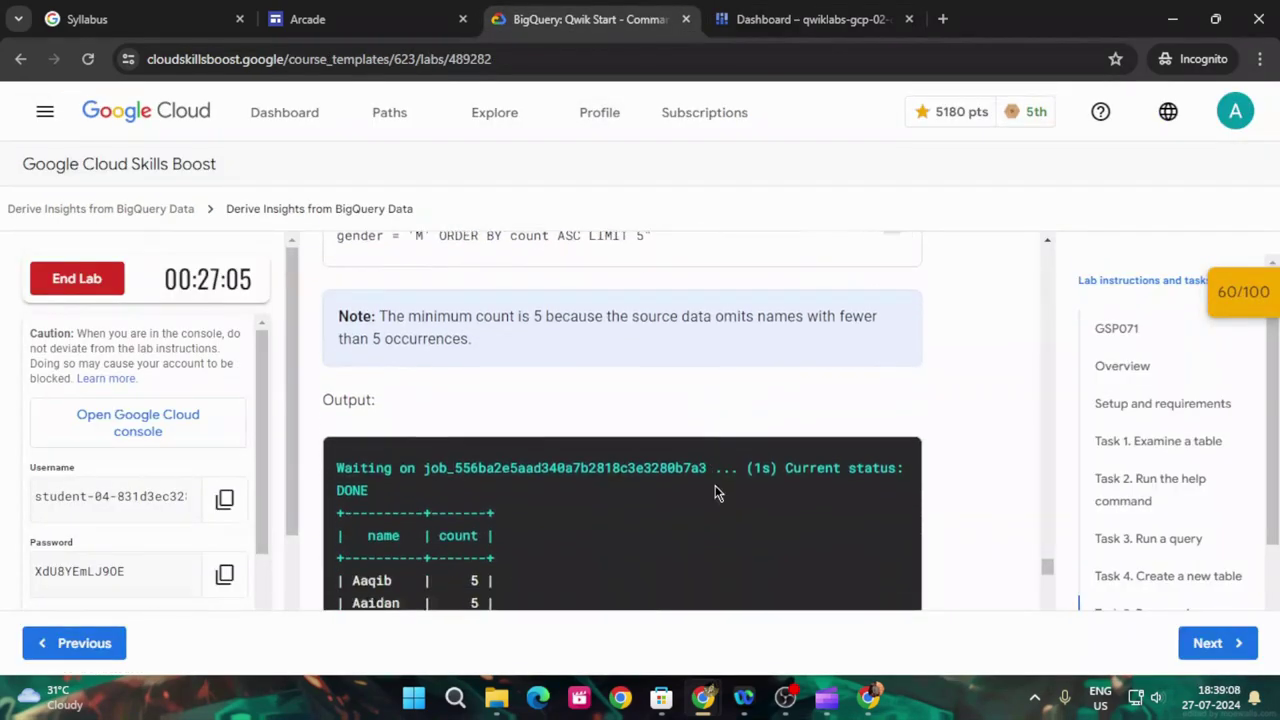
{"action": "scroll", "coordinate": [785, 490], "scroll_direction": "down", "scroll_amount": 3}
{"action": "scroll", "coordinate": [785, 490], "scroll_direction": "down", "scroll_amount": 2}
{"action": "left_click", "coordinate": [416, 458]}
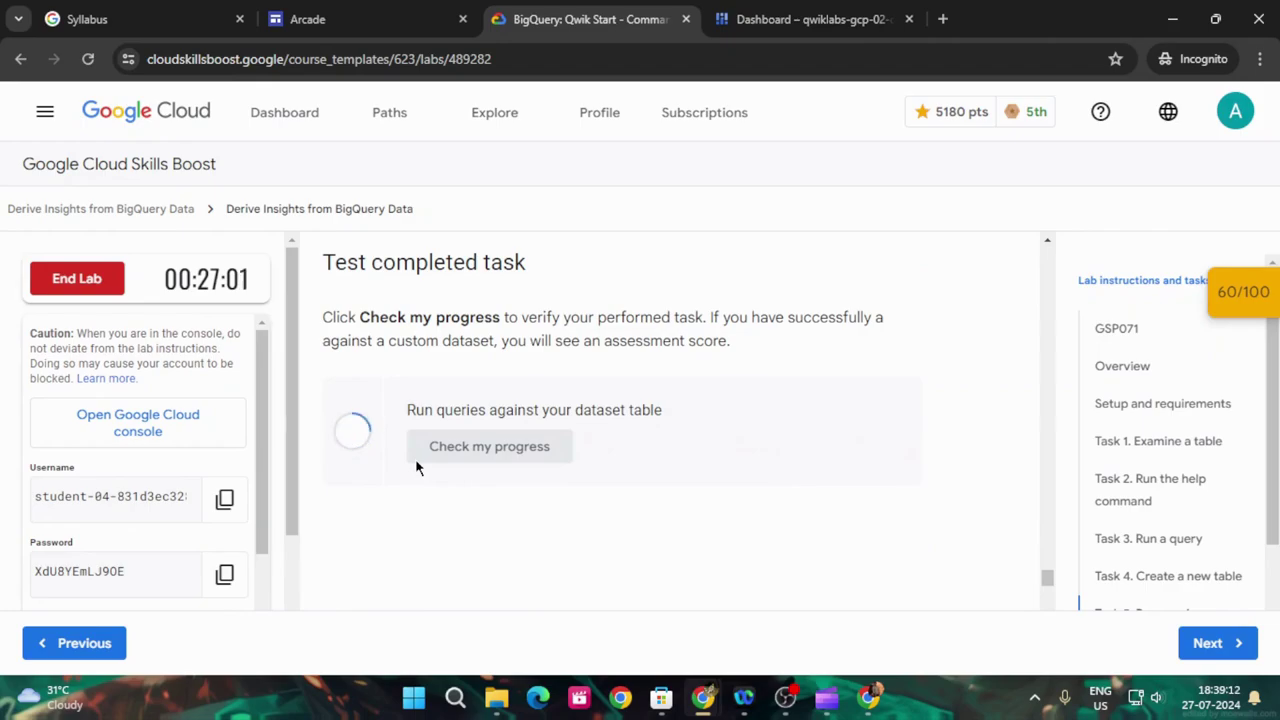
{"action": "scroll", "coordinate": [640, 521], "scroll_direction": "down", "scroll_amount": 5}
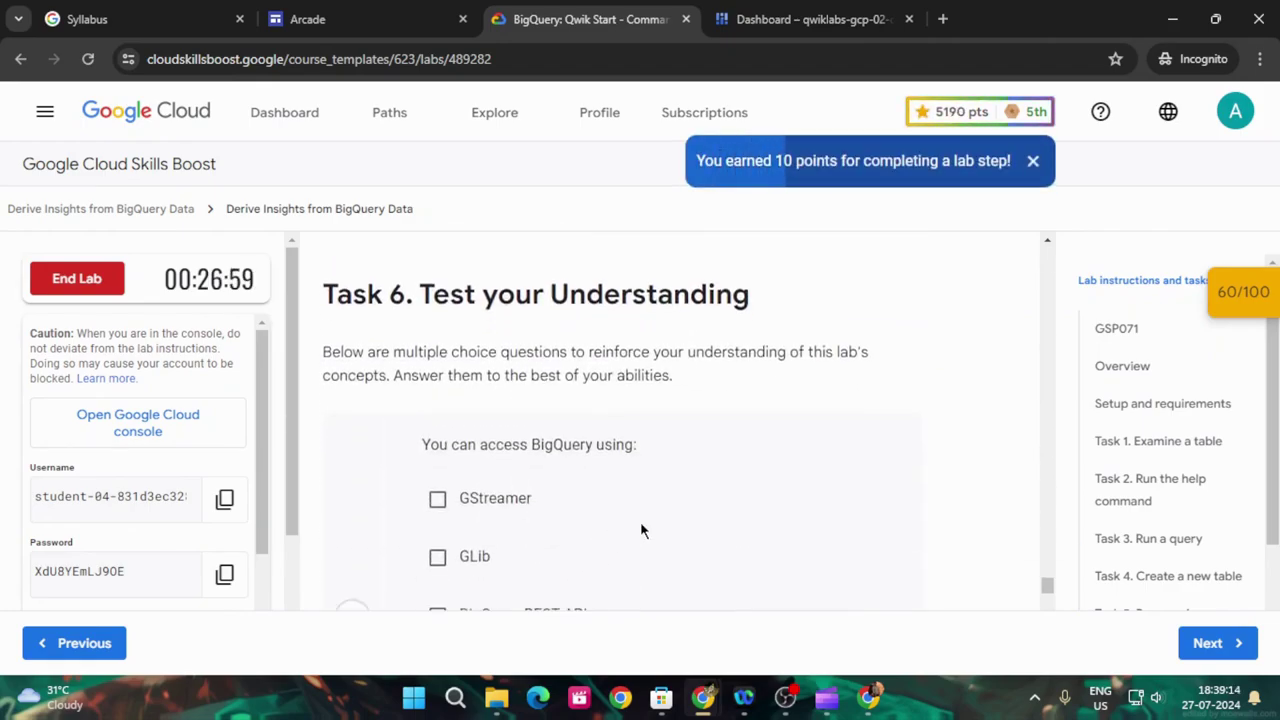
{"action": "scroll", "coordinate": [640, 521], "scroll_direction": "down", "scroll_amount": 3}
- Run bq rm -r babynames in Cloud Shell to remove the dataset
{"action": "scroll", "coordinate": [640, 521], "scroll_direction": "down", "scroll_amount": 2}
{"action": "scroll", "coordinate": [640, 521], "scroll_direction": "down", "scroll_amount": 4}
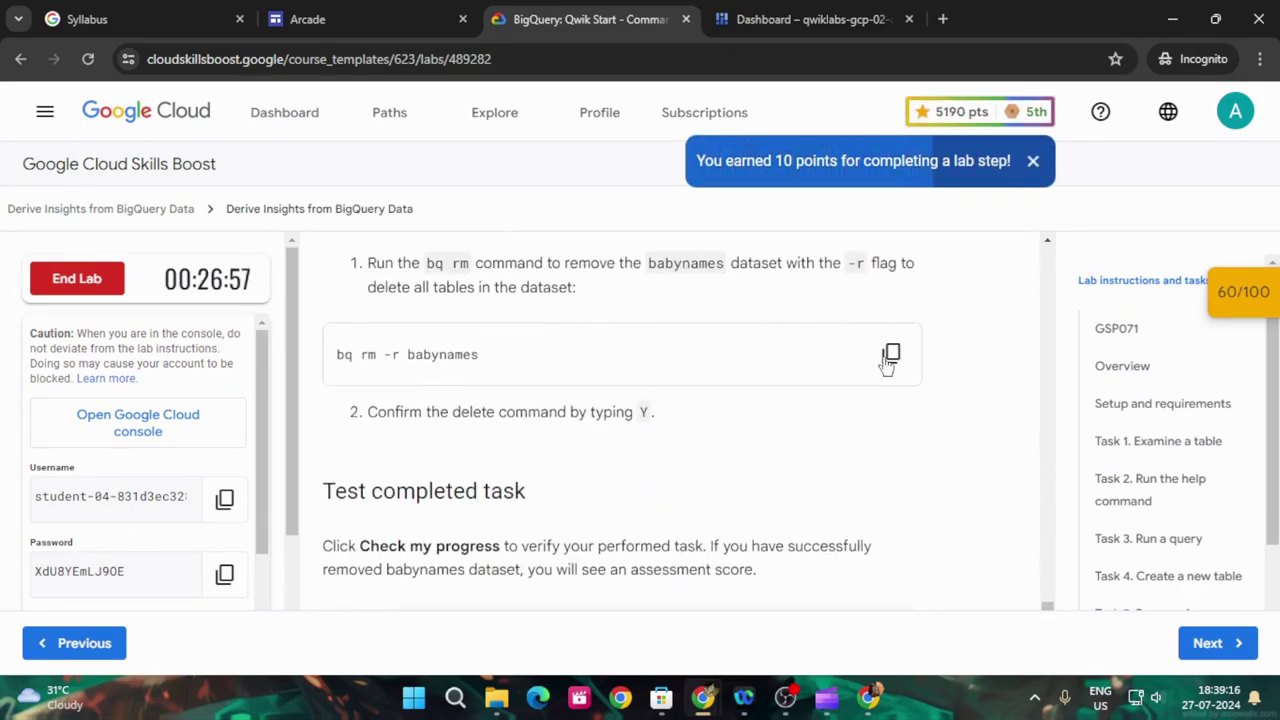
{"action": "left_click", "coordinate": [890, 355]}
{"action": "left_click", "coordinate": [771, 10]}
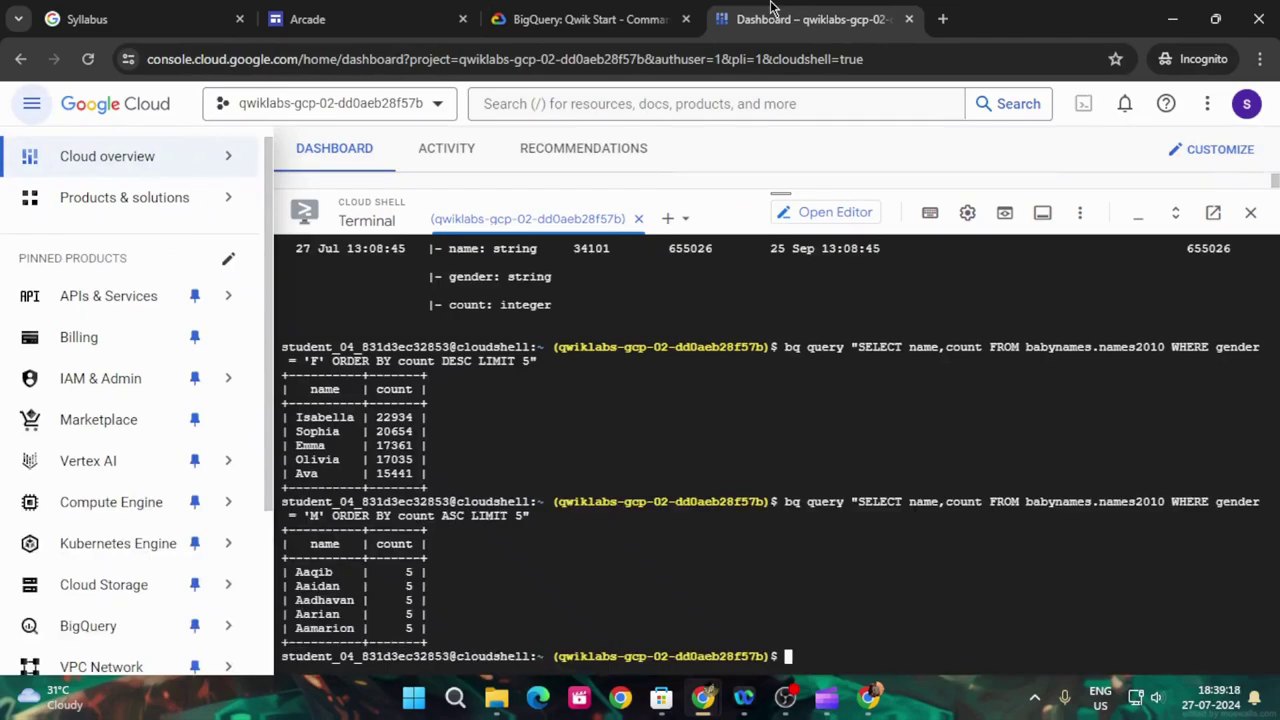
{"action": "key", "text": "ctrl+v"}
{"action": "key", "text": "Return"}
{"action": "left_click", "coordinate": [590, 19]}
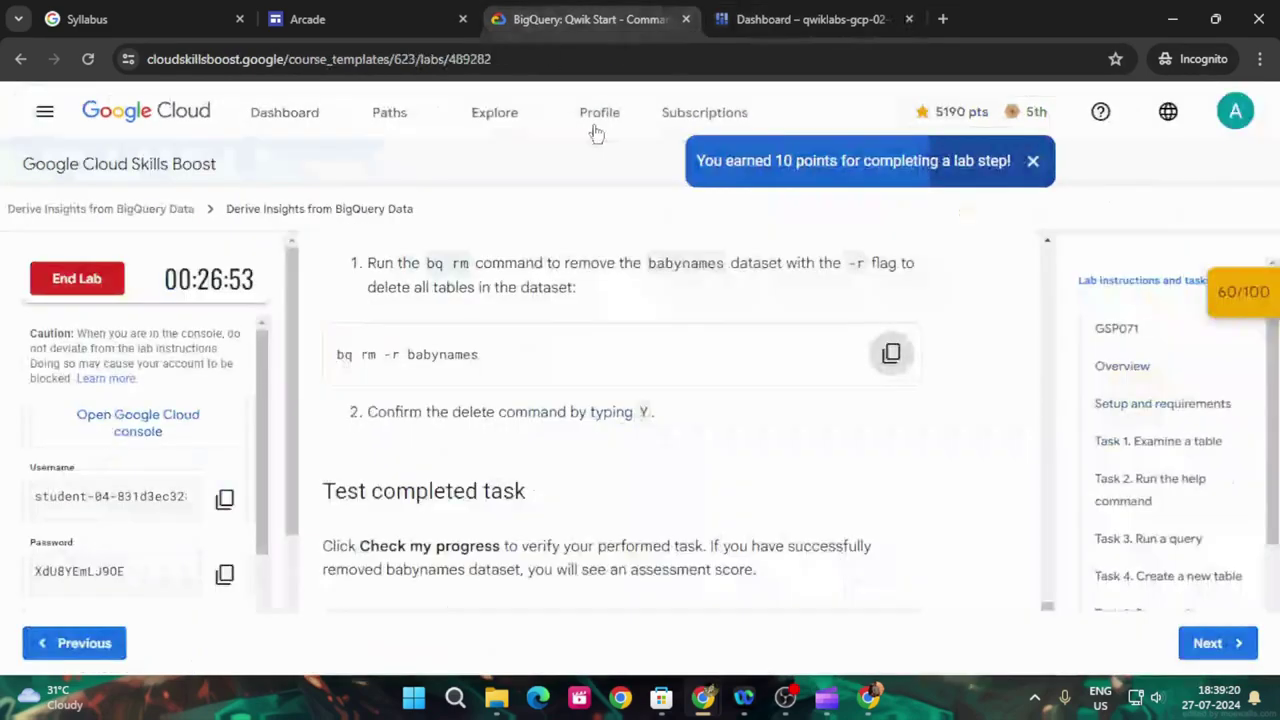
{"action": "scroll", "coordinate": [594, 300], "scroll_direction": "down", "scroll_amount": 2}
- Answer y to confirm deleting babynames, then re-verify until the check shows Assessment Completed
{"action": "left_click", "coordinate": [489, 487]}
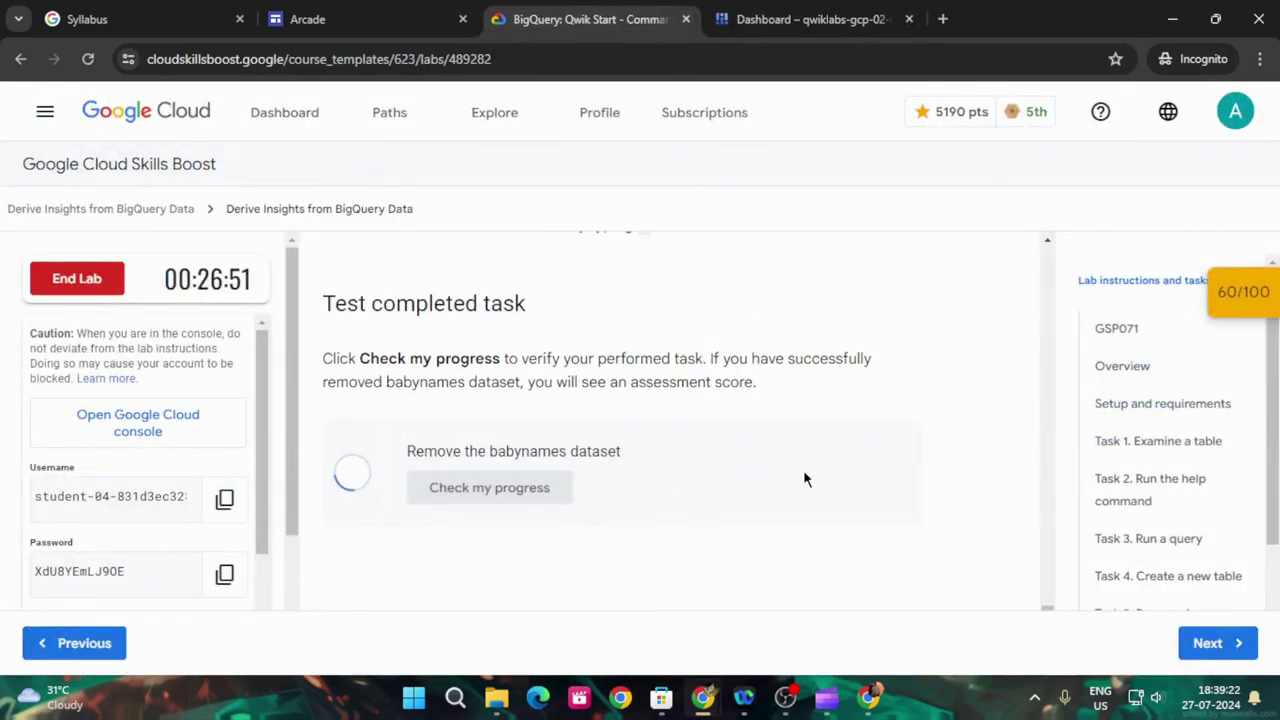
{"action": "scroll", "coordinate": [803, 479], "scroll_direction": "down", "scroll_amount": 1}
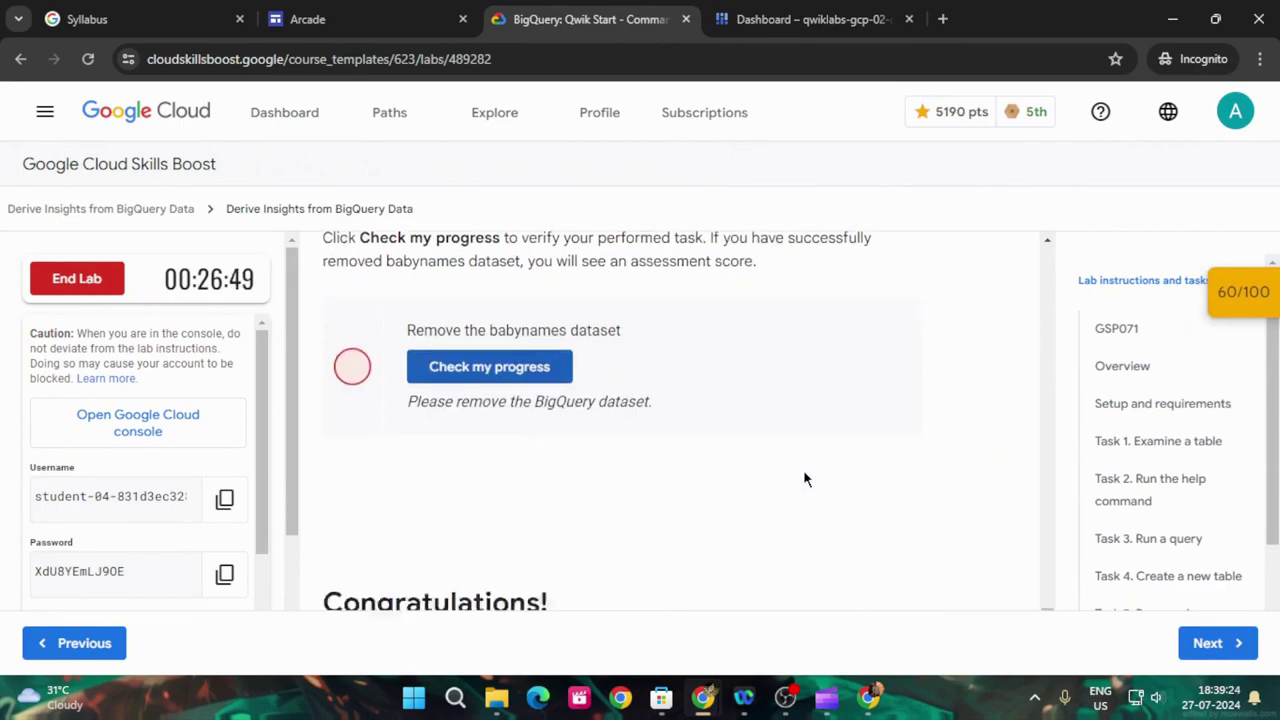
{"action": "scroll", "coordinate": [803, 479], "scroll_direction": "down", "scroll_amount": 2}
{"action": "scroll", "coordinate": [803, 479], "scroll_direction": "up", "scroll_amount": 2}
{"action": "left_click", "coordinate": [489, 393]}
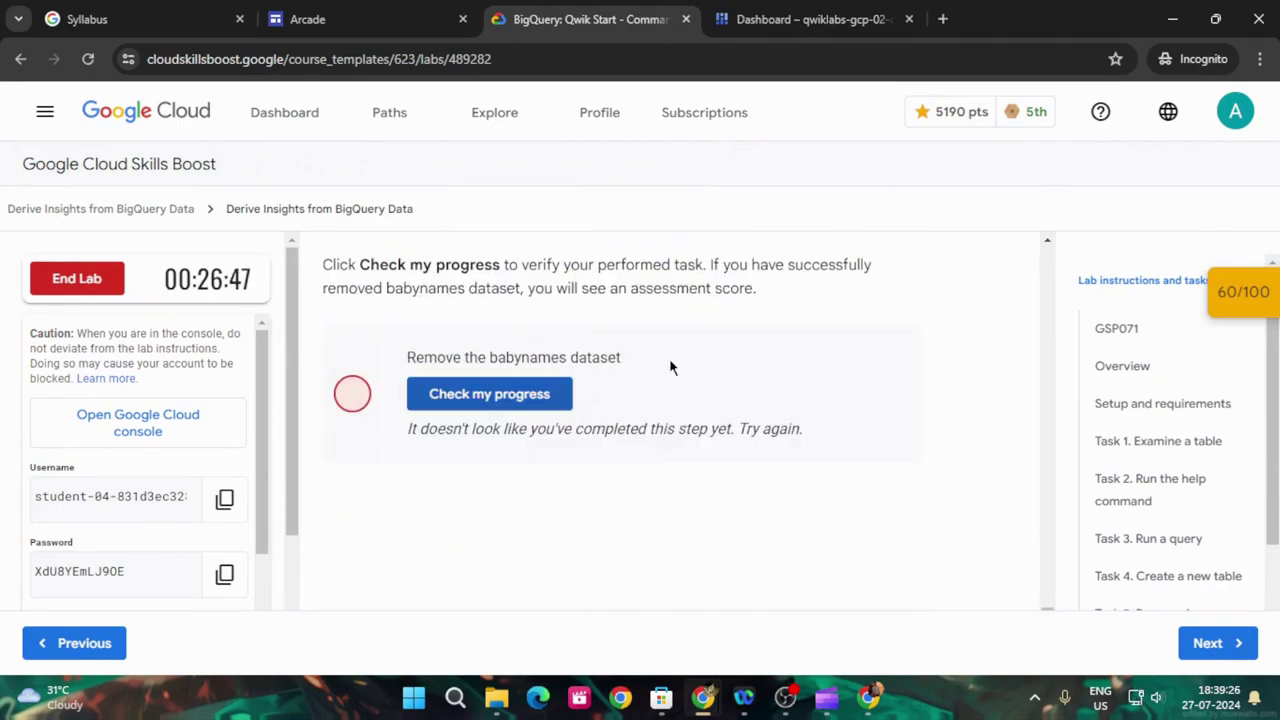
{"action": "left_click", "coordinate": [777, 14]}
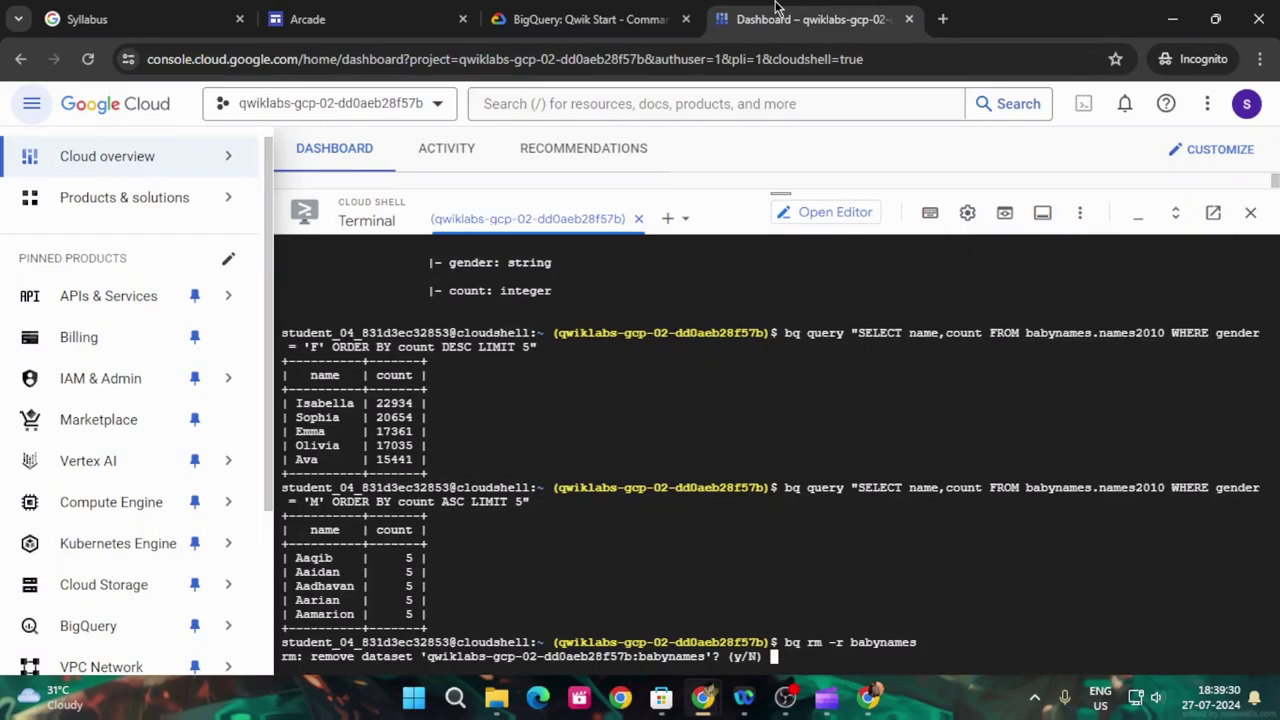
{"action": "type", "text": "y"}
{"action": "key", "text": "Return"}
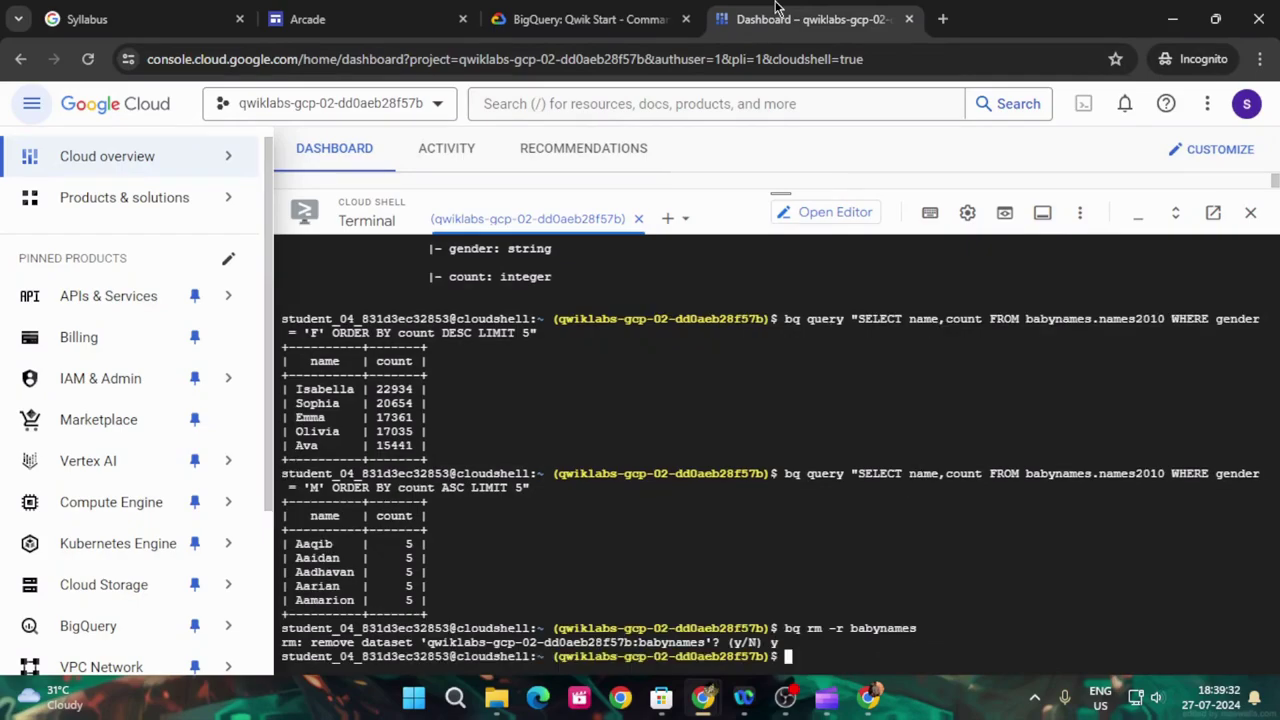
{"action": "left_click", "coordinate": [521, 10]}
{"action": "left_click", "coordinate": [477, 400]}
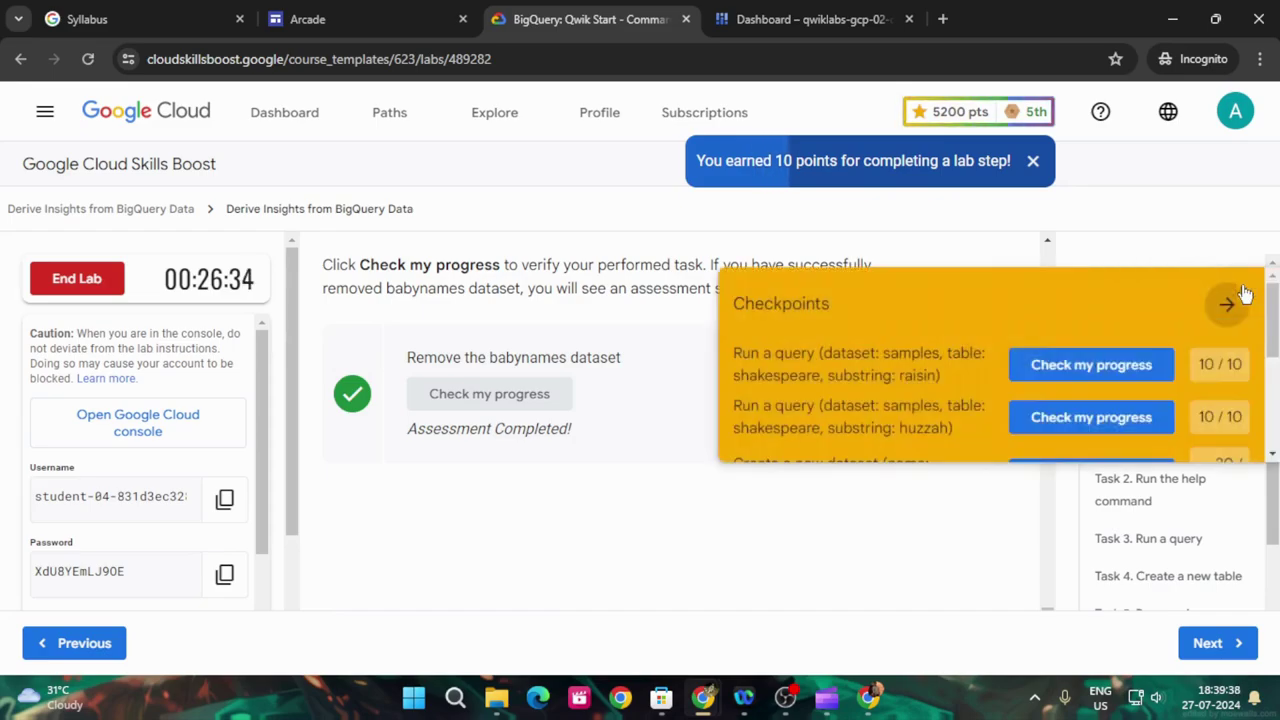
- Recheck the remaining checkpoints for a 100/100 score, then end the lab and confirm
{"action": "left_click", "coordinate": [1062, 422]}
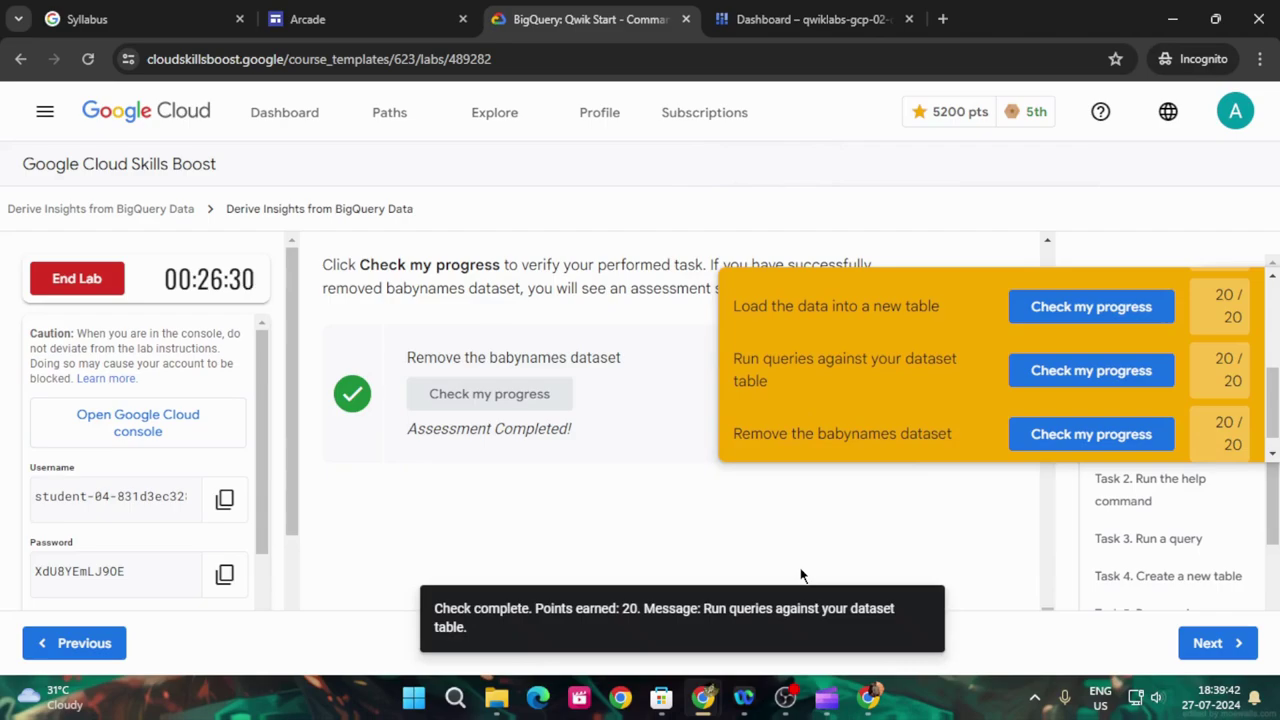
{"action": "scroll", "coordinate": [800, 575], "scroll_direction": "up", "scroll_amount": 3}
{"action": "scroll", "coordinate": [1096, 398], "scroll_direction": "up", "scroll_amount": 2}
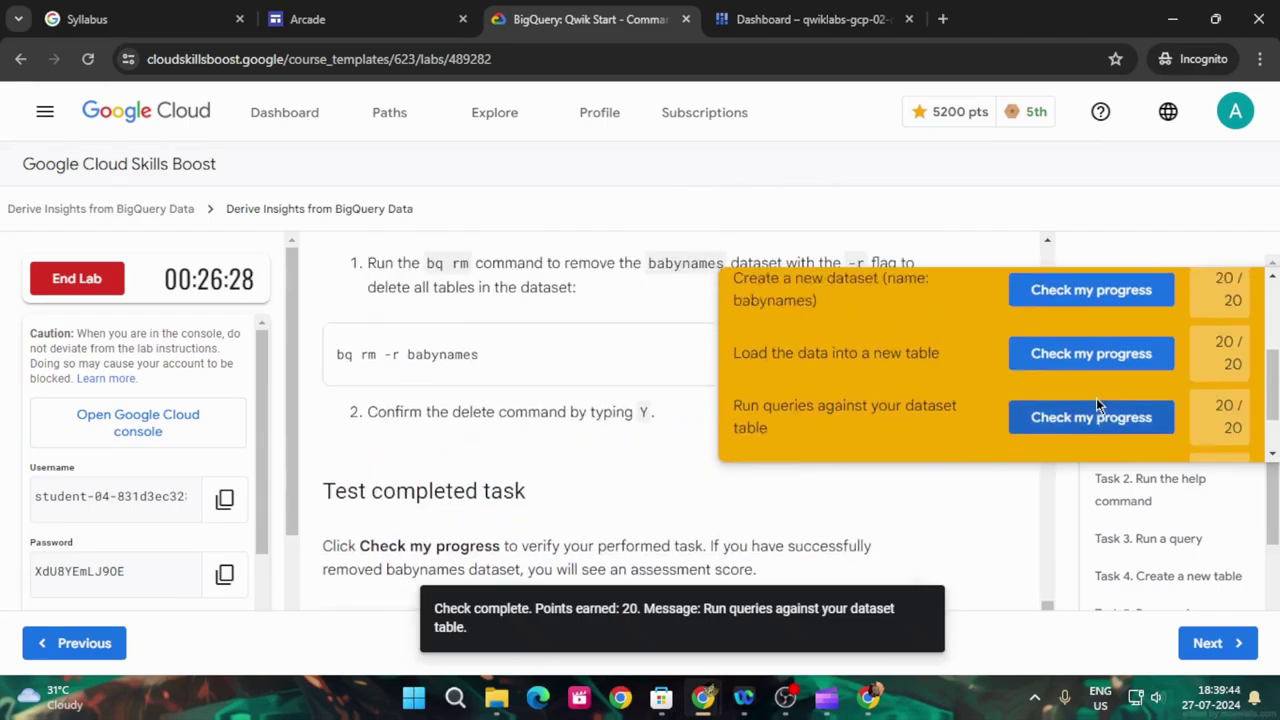
{"action": "scroll", "coordinate": [1096, 398], "scroll_direction": "up", "scroll_amount": 3}
{"action": "scroll", "coordinate": [751, 429], "scroll_direction": "up", "scroll_amount": 5}
{"action": "scroll", "coordinate": [500, 380], "scroll_direction": "up", "scroll_amount": 3}
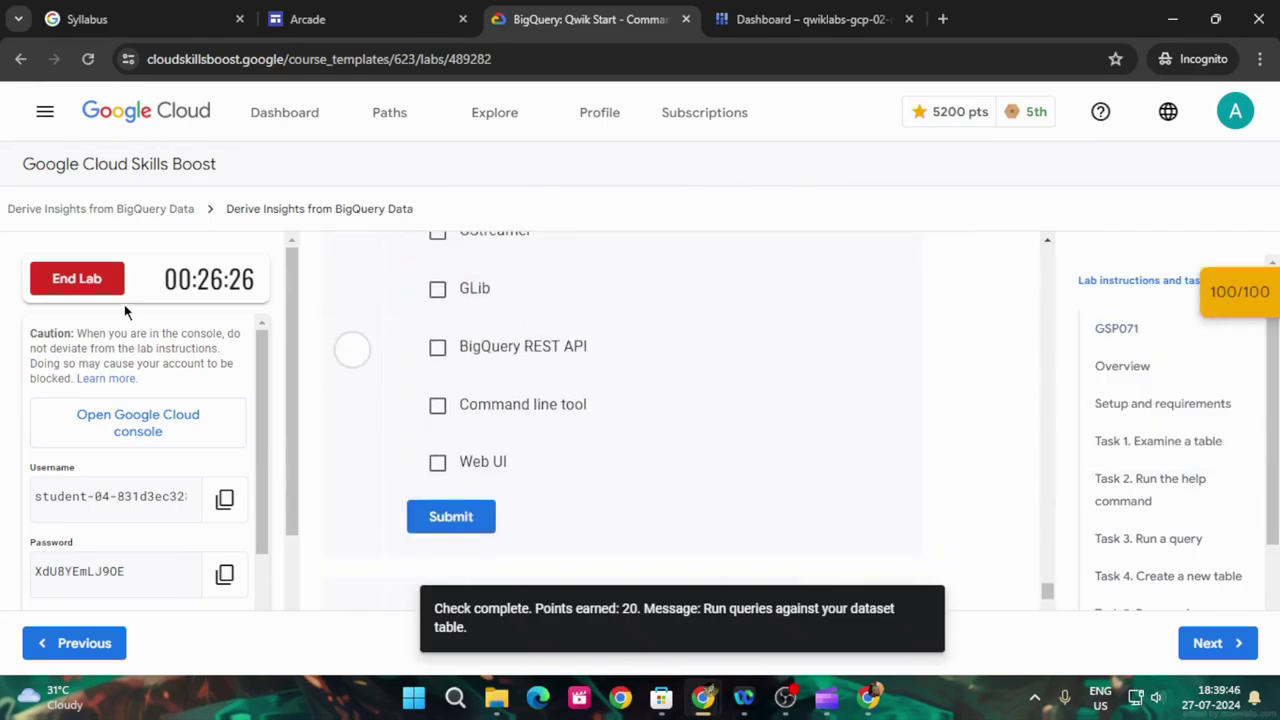
{"action": "left_click", "coordinate": [84, 283]}
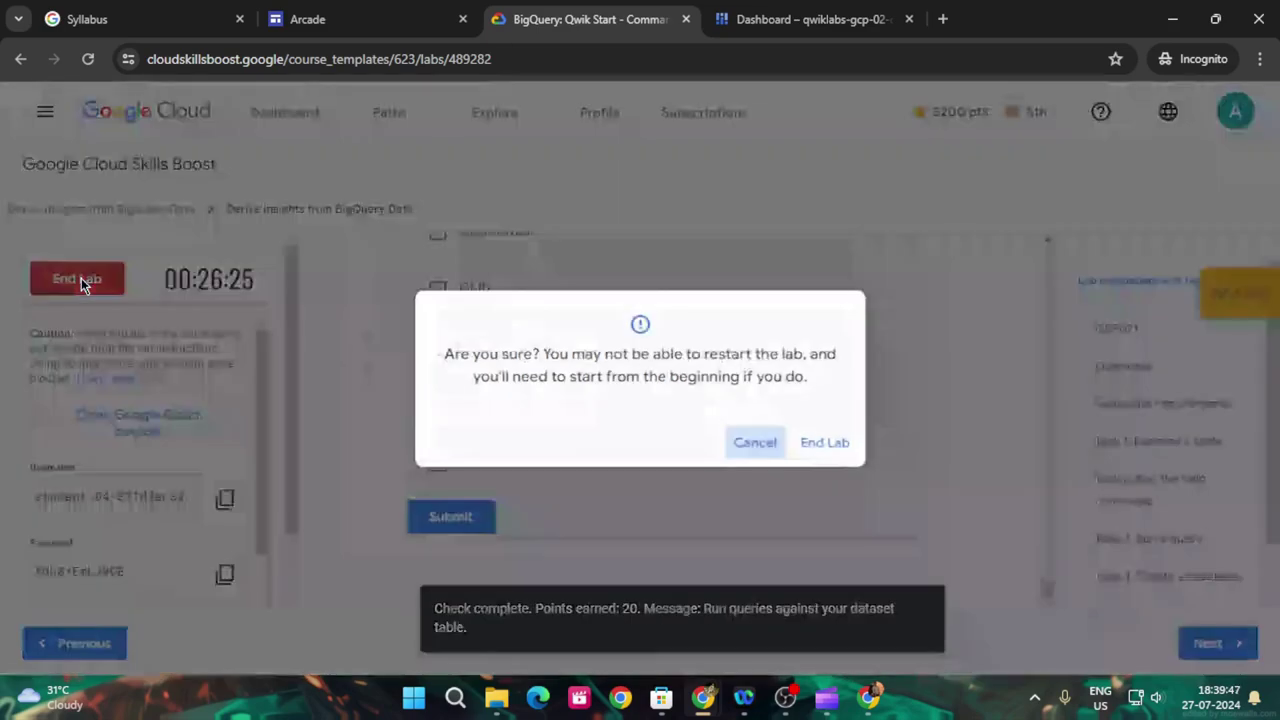
{"action": "left_click", "coordinate": [836, 440]}
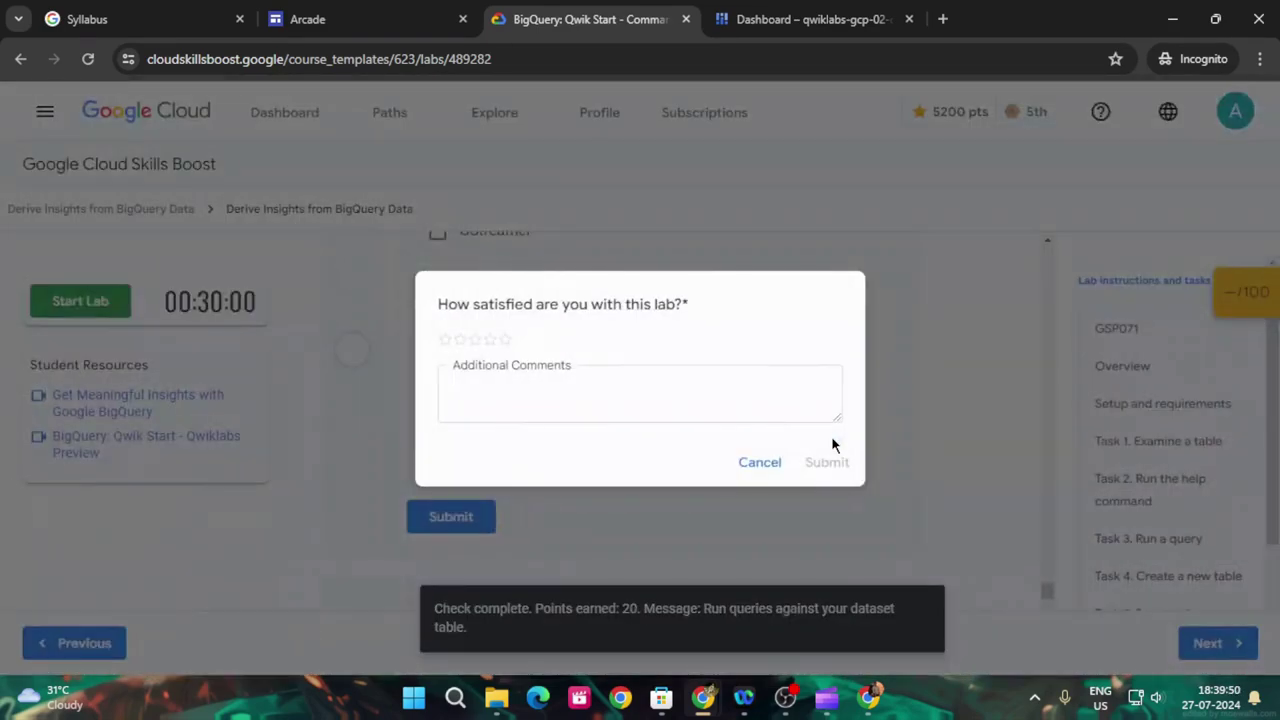